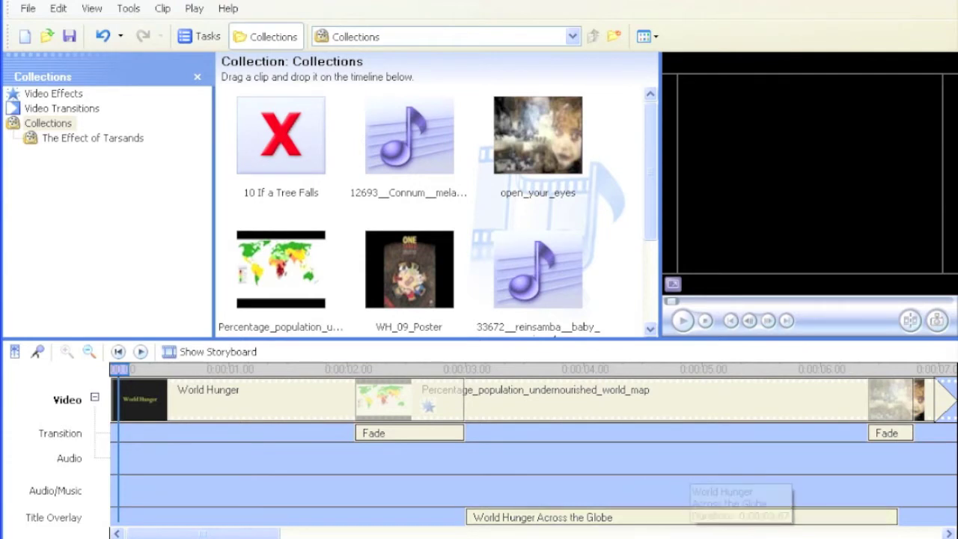
- Preview the movie from the World Hunger title at the beginning
{"action": "left_click", "coordinate": [148, 394]}
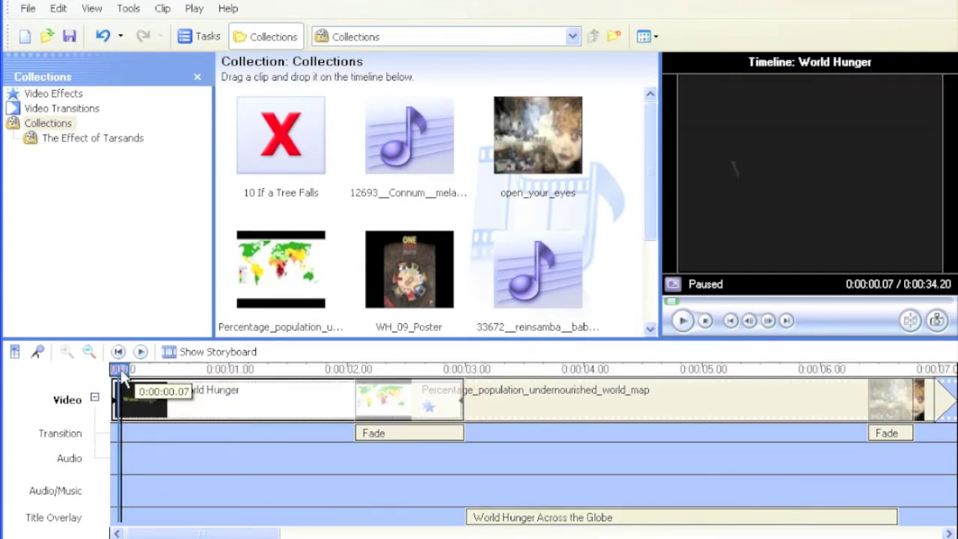
{"action": "left_click", "coordinate": [682, 321]}
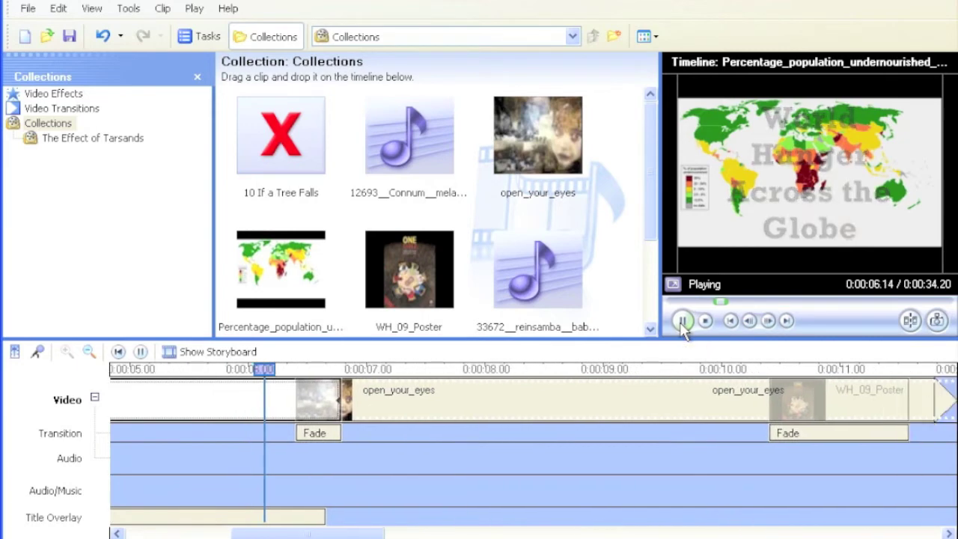
{"action": "left_click", "coordinate": [682, 322]}
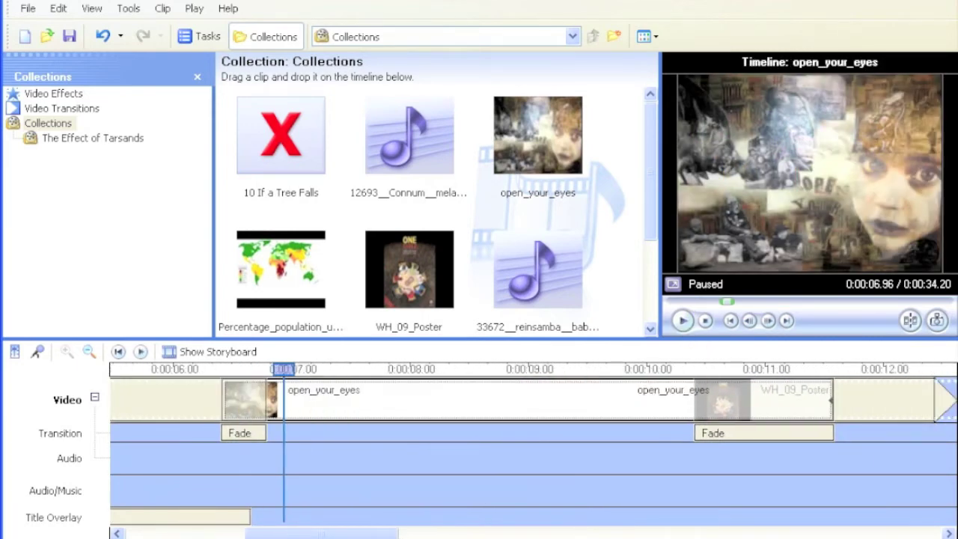
{"action": "left_click_drag", "start_coordinate": [374, 535], "coordinate": [236, 536]}
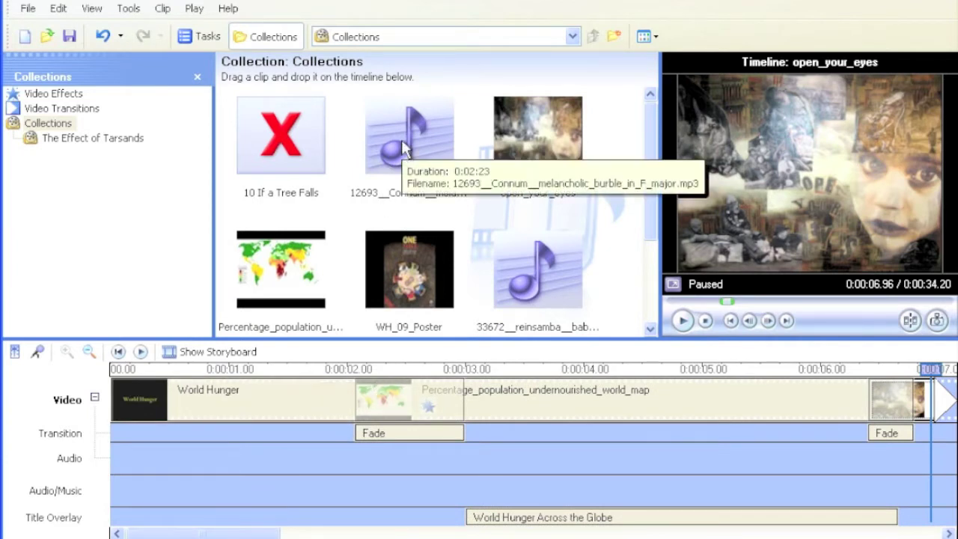
- Audition the melancholic music clip and the baby crying sound with Play Clip
{"action": "left_click", "coordinate": [404, 160]}
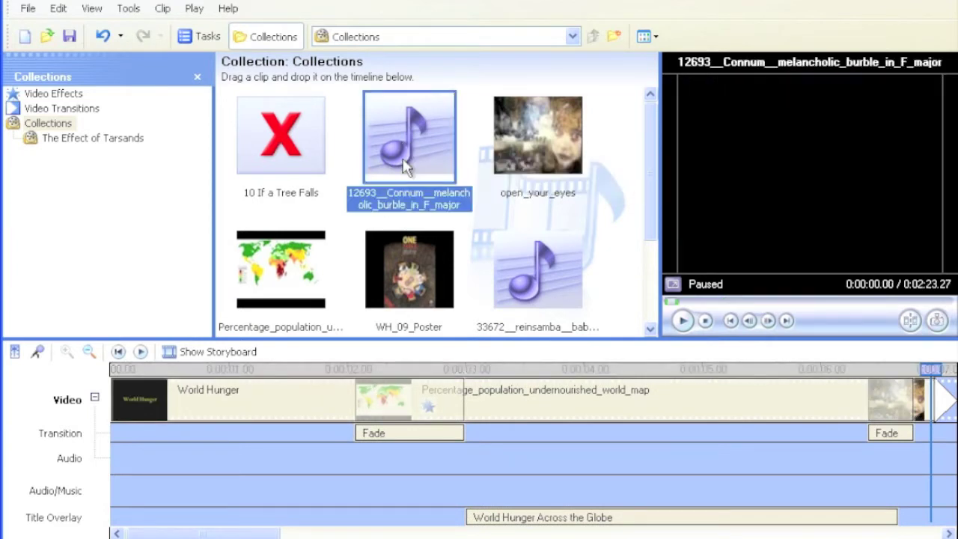
{"action": "right_click", "coordinate": [404, 165]}
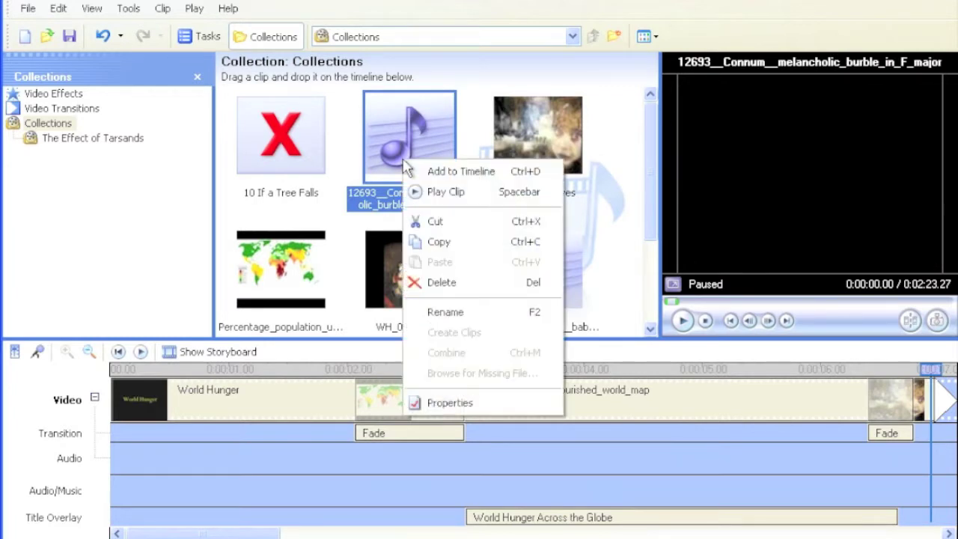
{"action": "left_click", "coordinate": [443, 193]}
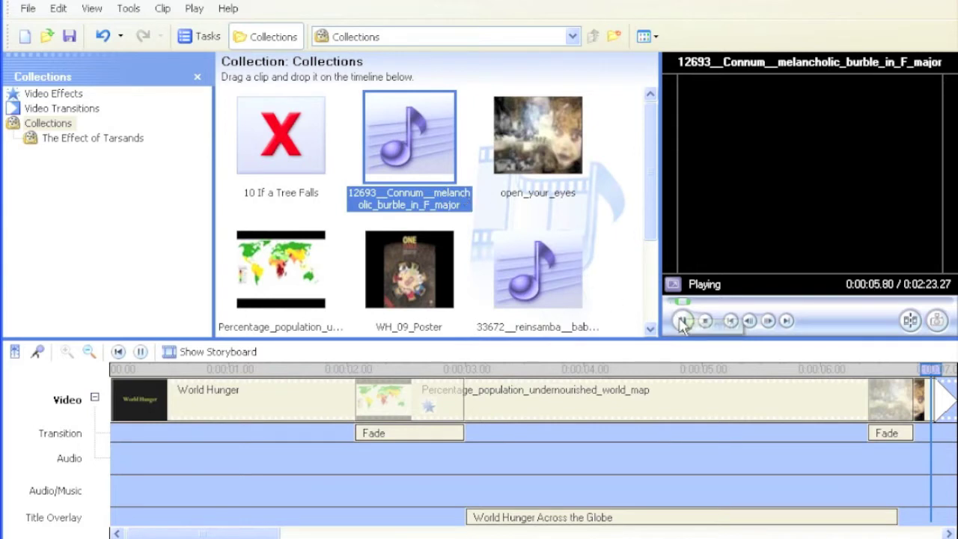
{"action": "left_click", "coordinate": [550, 278]}
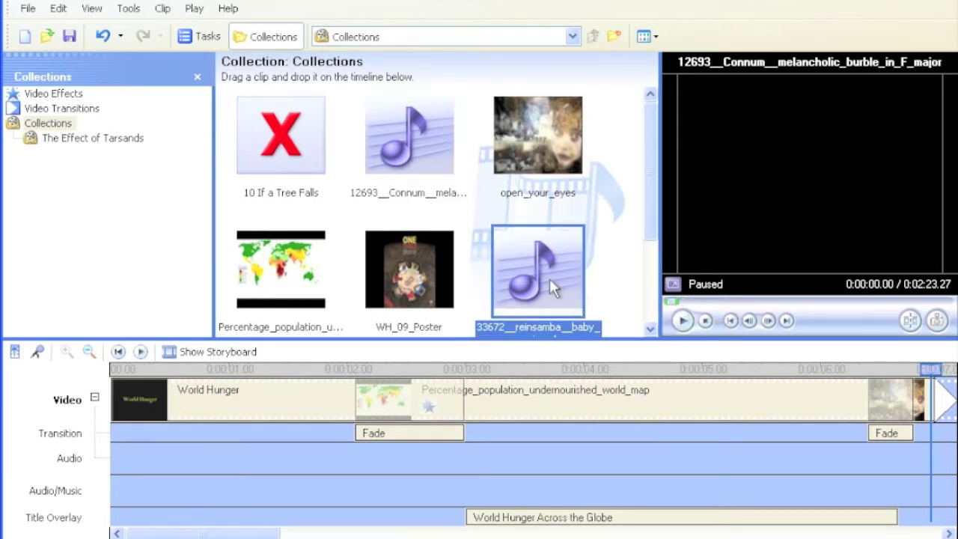
{"action": "right_click", "coordinate": [549, 279]}
{"action": "left_click", "coordinate": [579, 313]}
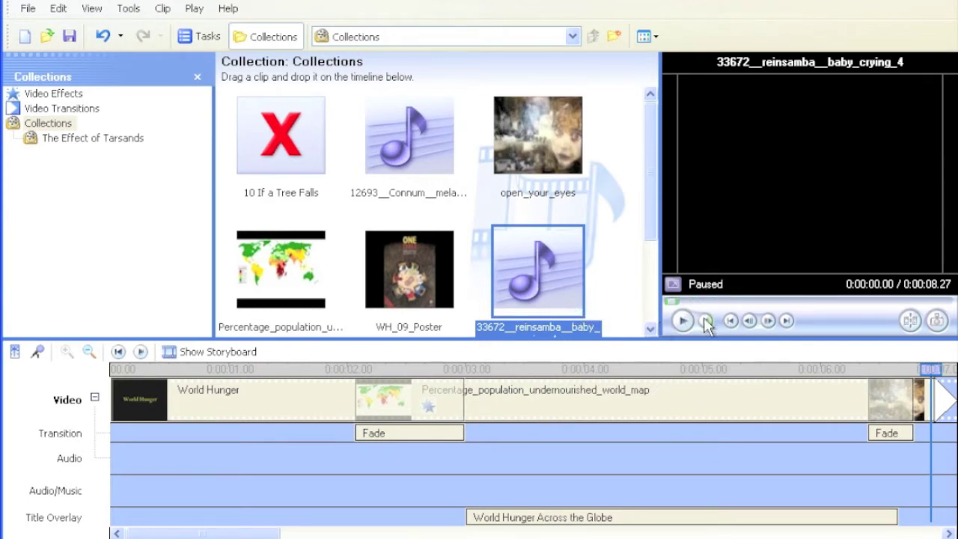
- Place the 33672__reinsamba__baby_crying_4 sound on the Audio/Music track at the movie's start
{"action": "left_click", "coordinate": [182, 534]}
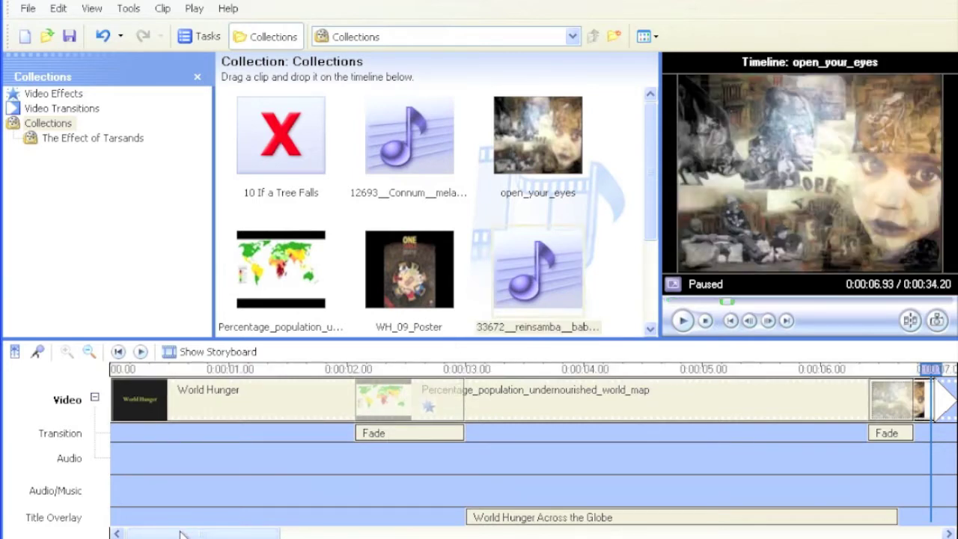
{"action": "left_click", "coordinate": [207, 397]}
{"action": "left_click", "coordinate": [549, 279]}
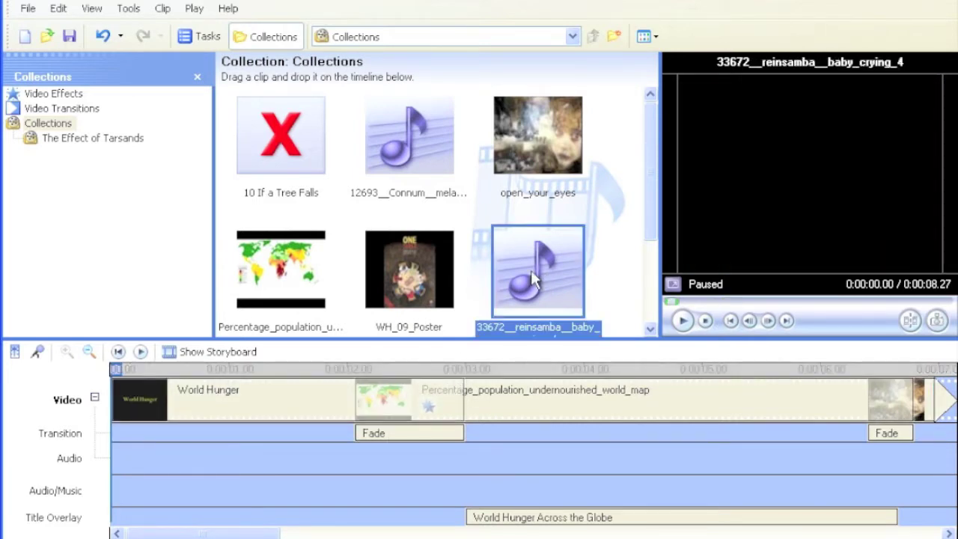
{"action": "mouse_move", "coordinate": [531, 270]}
{"action": "left_mouse_down"}
{"action": "mouse_move", "coordinate": [449, 308]}
{"action": "mouse_move", "coordinate": [235, 487]}
{"action": "mouse_move", "coordinate": [116, 487]}
{"action": "left_mouse_up"}
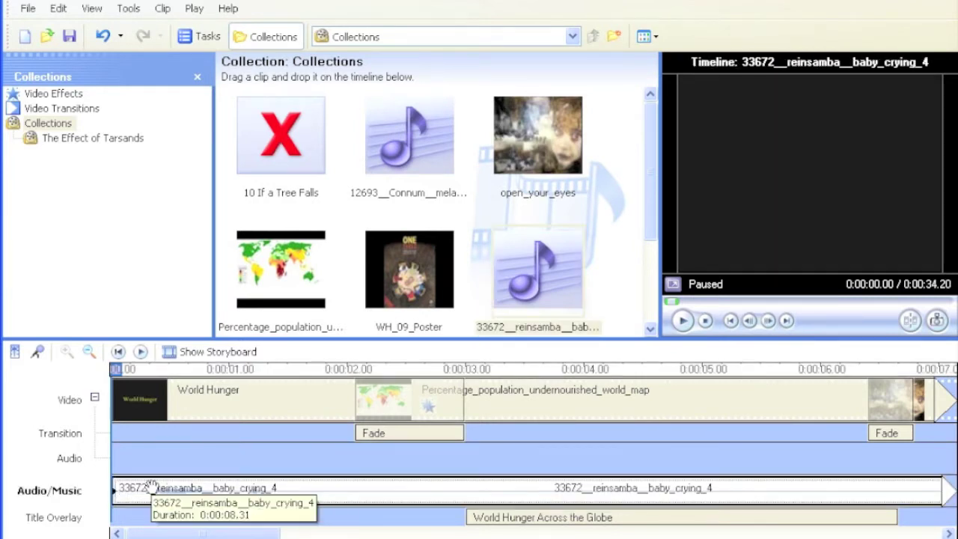
- Lengthen the World Hunger title clip to about 6 seconds
{"action": "left_click", "coordinate": [213, 397]}
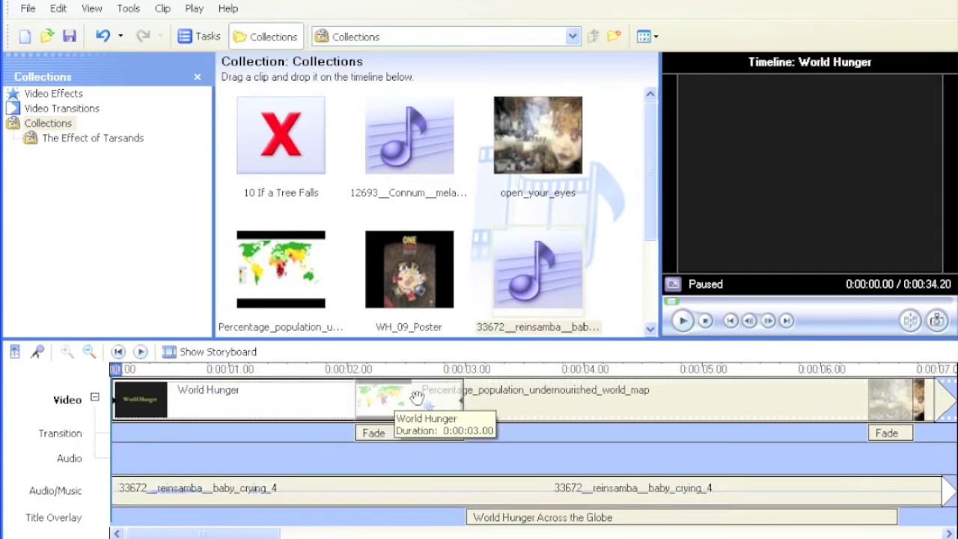
{"action": "left_click_drag", "start_coordinate": [461, 399], "coordinate": [830, 408]}
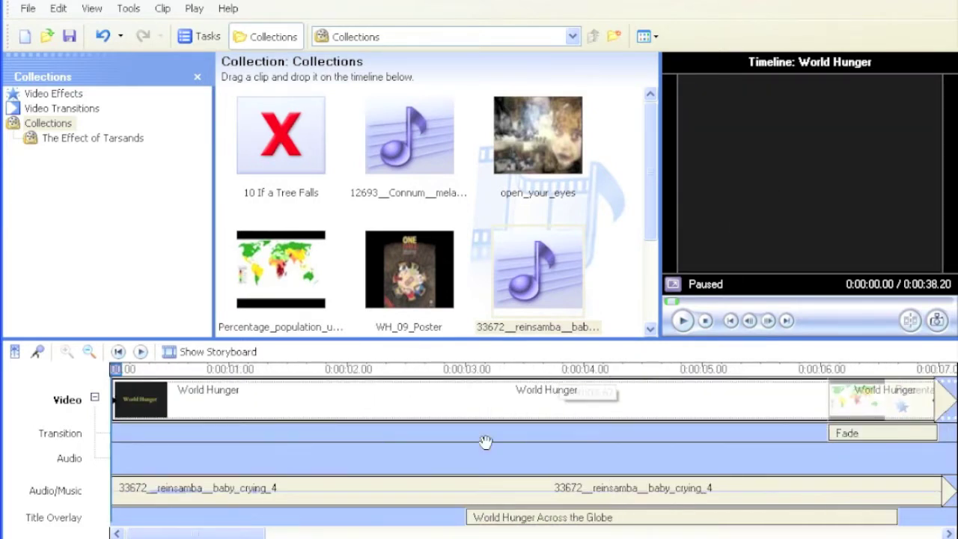
{"action": "left_click", "coordinate": [292, 496]}
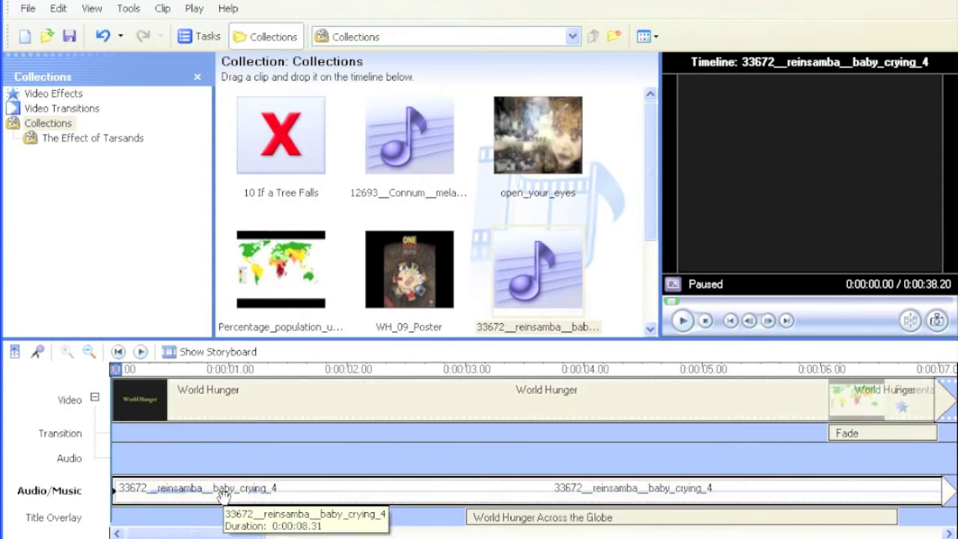
- Move the baby_crying_4 sound to start at about 0:00:02.53
{"action": "left_click_drag", "start_coordinate": [204, 487], "coordinate": [505, 500]}
{"action": "left_click_drag", "start_coordinate": [231, 535], "coordinate": [262, 536]}
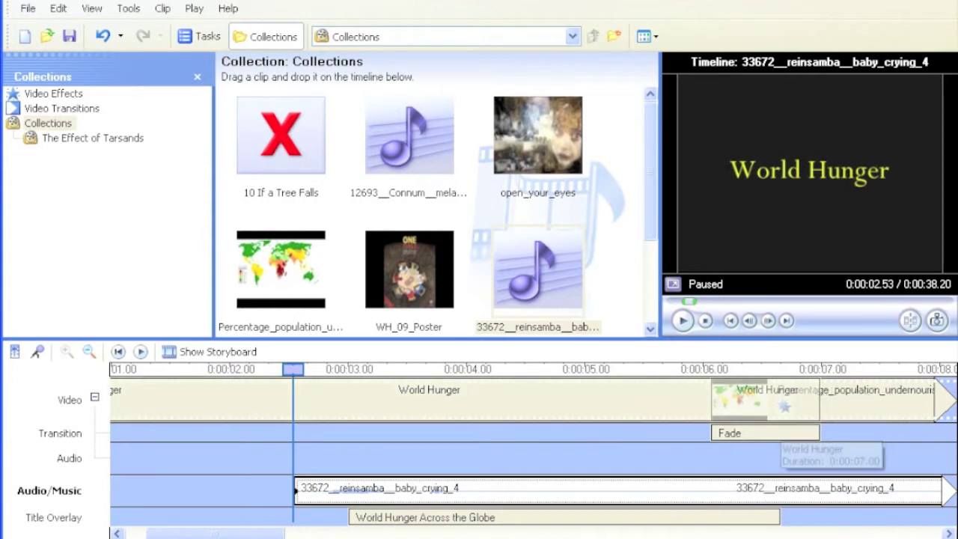
{"action": "left_click_drag", "start_coordinate": [269, 533], "coordinate": [356, 534]}
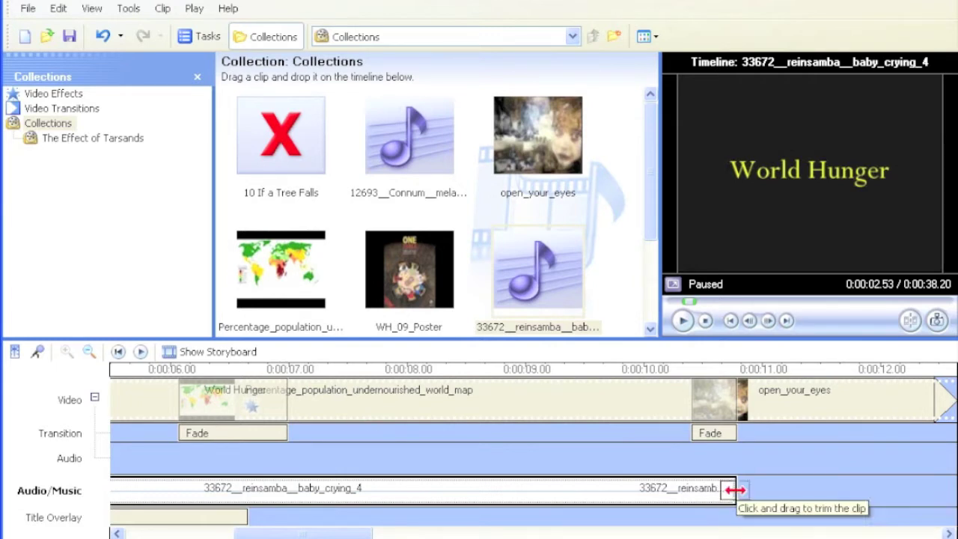
- Trim the baby crying sound to end near 6 seconds and play from 2.4 seconds to check
{"action": "left_click_drag", "start_coordinate": [735, 490], "coordinate": [174, 487]}
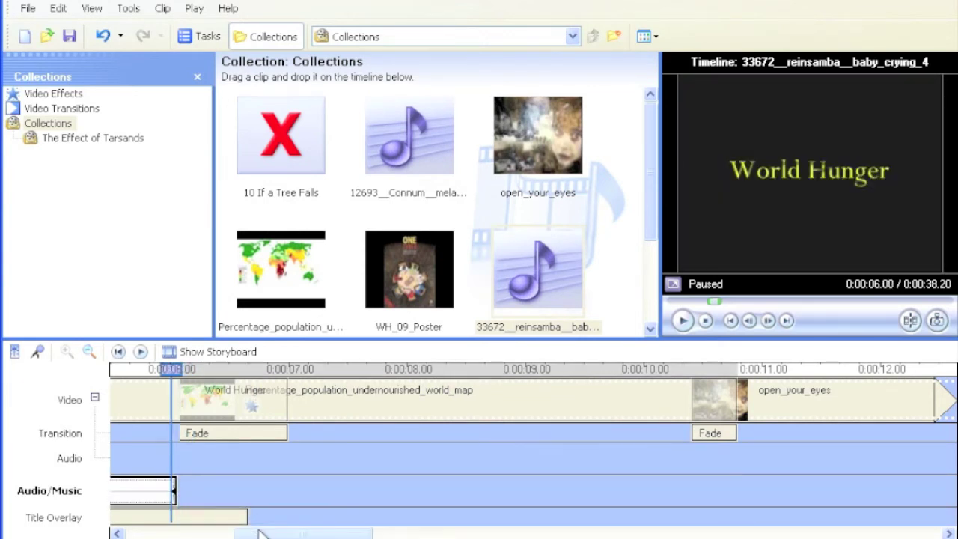
{"action": "left_click_drag", "start_coordinate": [254, 533], "coordinate": [187, 535]}
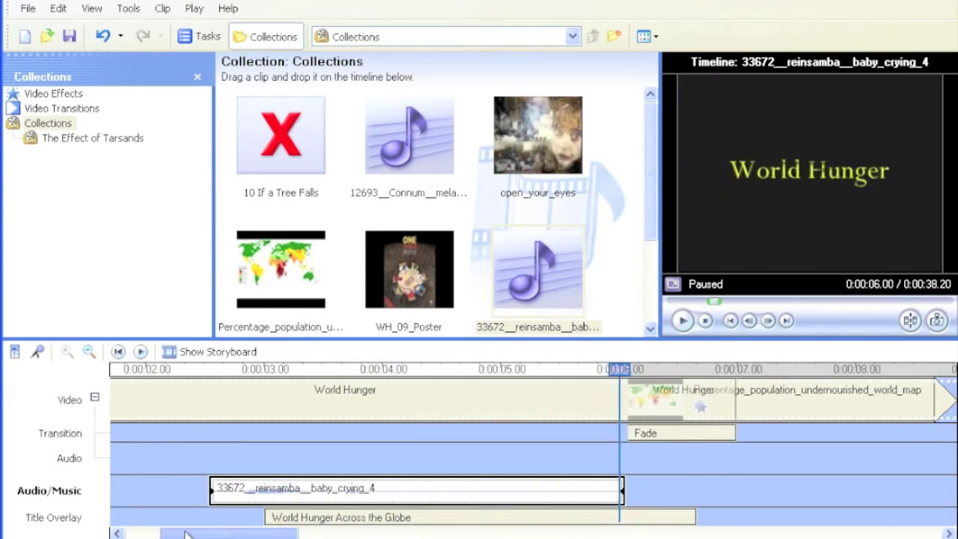
{"action": "left_click", "coordinate": [199, 370]}
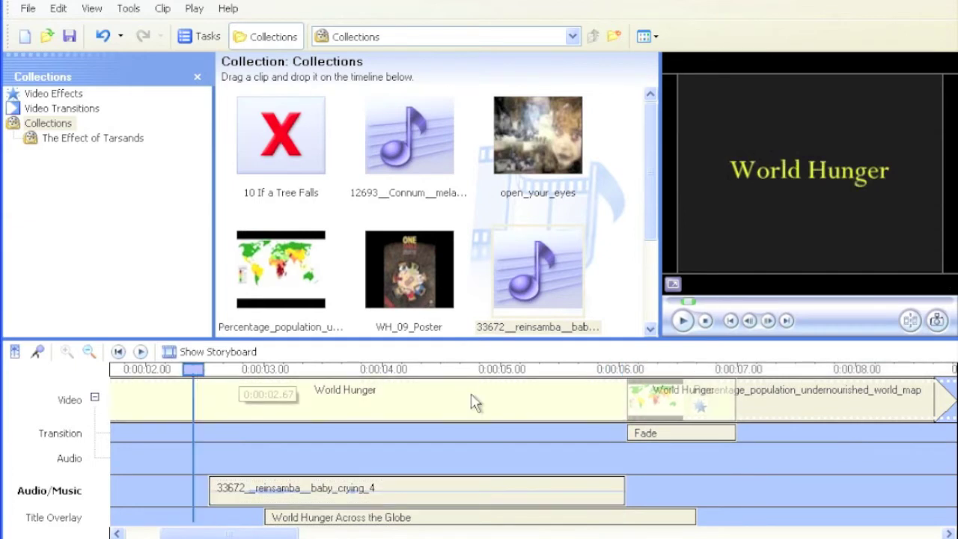
{"action": "left_click", "coordinate": [683, 321]}
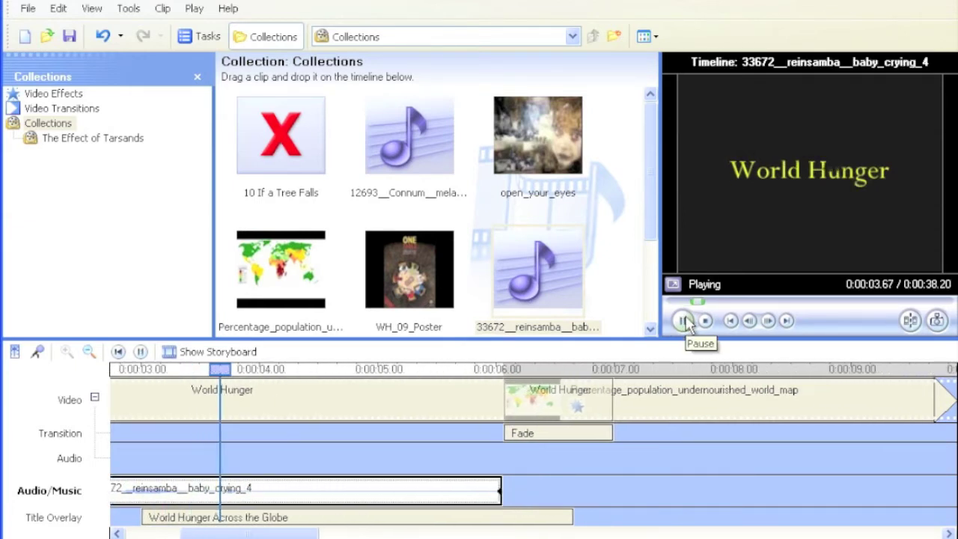
{"action": "left_click", "coordinate": [684, 320]}
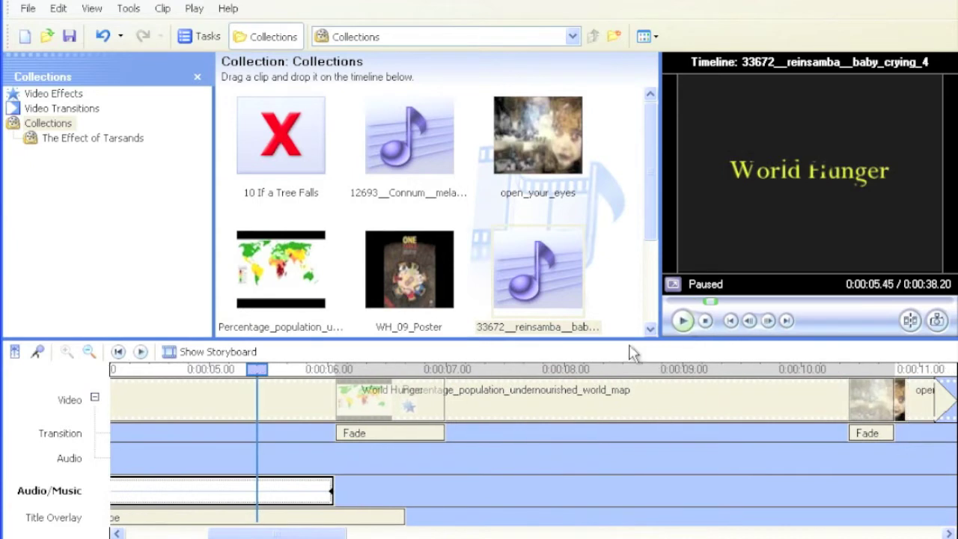
- Set the baby_crying_4 clip's volume to a mid level in the Audio Clip Volume dialog
{"action": "right_click", "coordinate": [209, 494]}
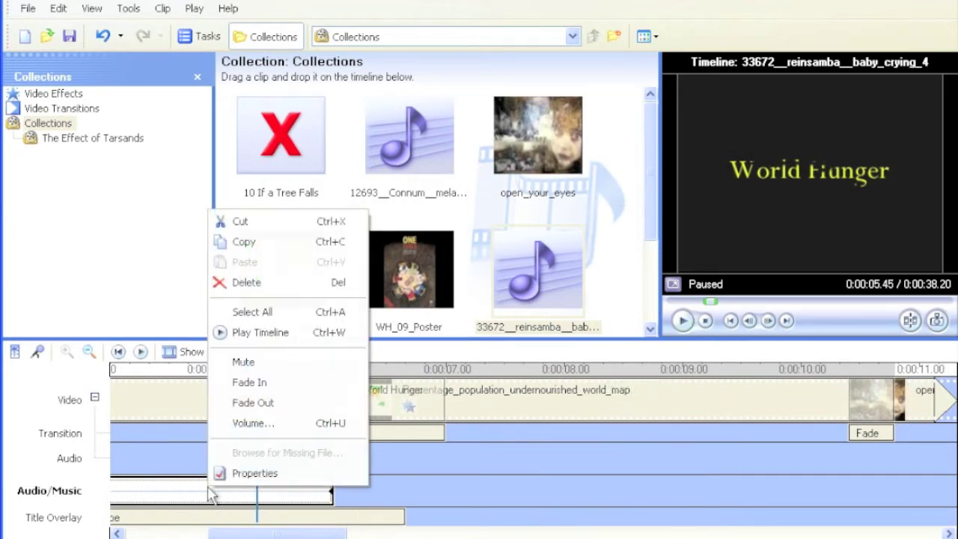
{"action": "left_click", "coordinate": [247, 423]}
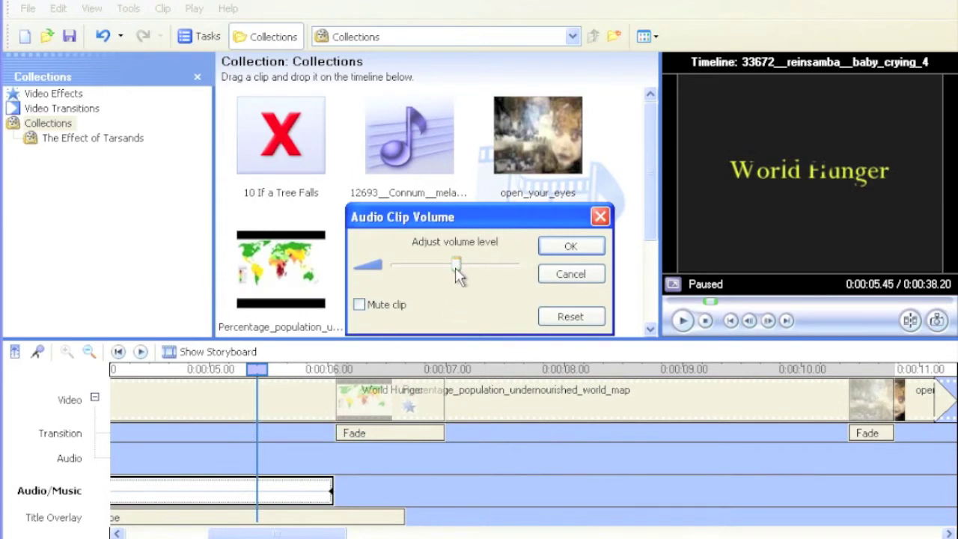
{"action": "left_click", "coordinate": [570, 248]}
{"action": "left_click_drag", "start_coordinate": [262, 536], "coordinate": [219, 535]}
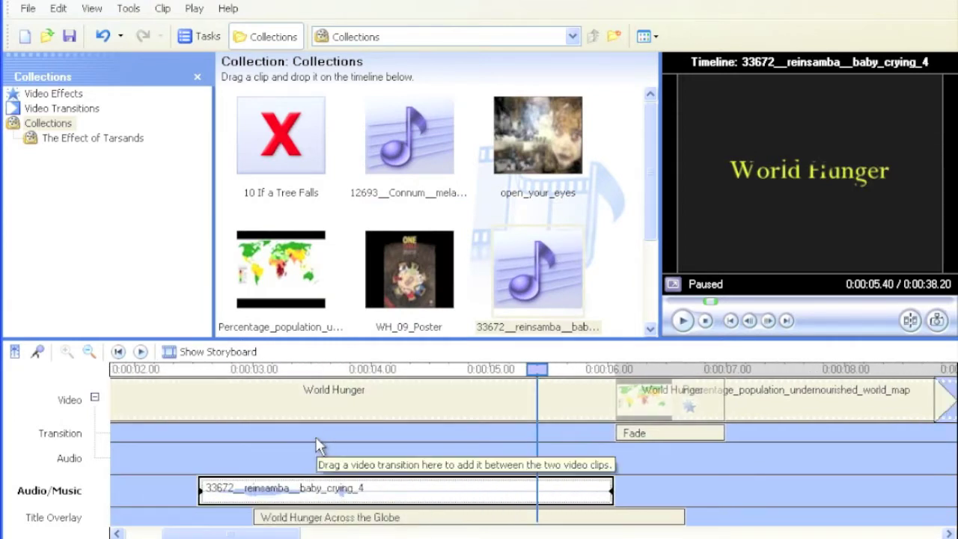
- Preview the title and world map clips, moving playback to 0:00:07.20
{"action": "left_click", "coordinate": [330, 413]}
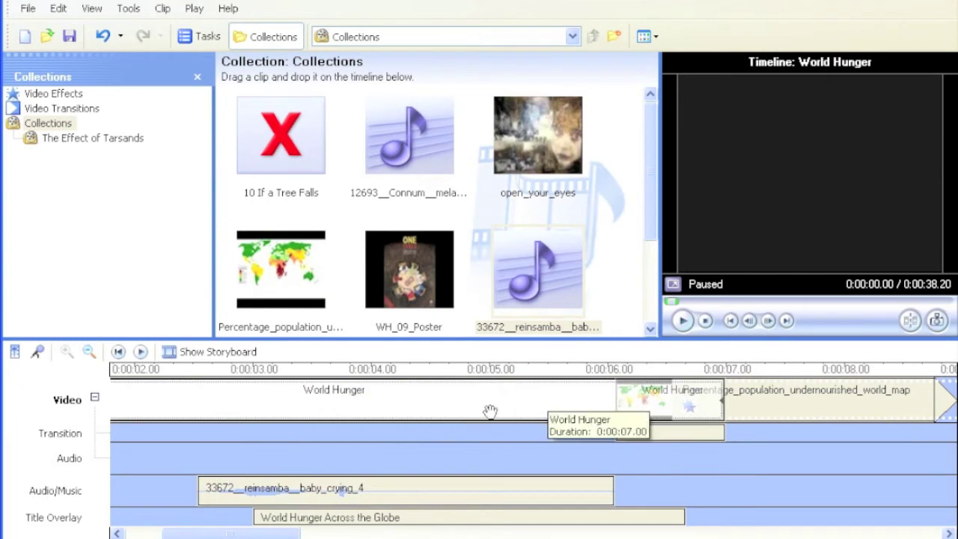
{"action": "left_click", "coordinate": [247, 371]}
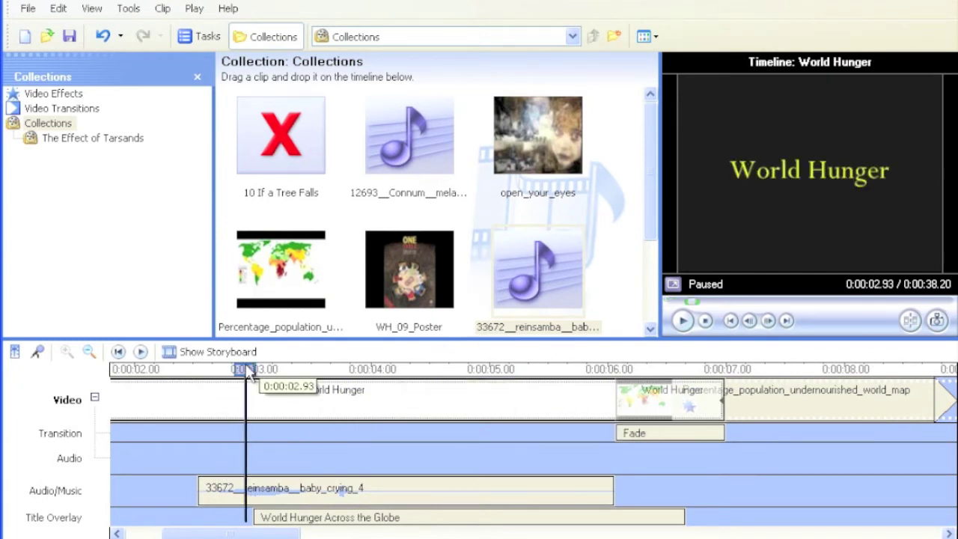
{"action": "left_click", "coordinate": [370, 522]}
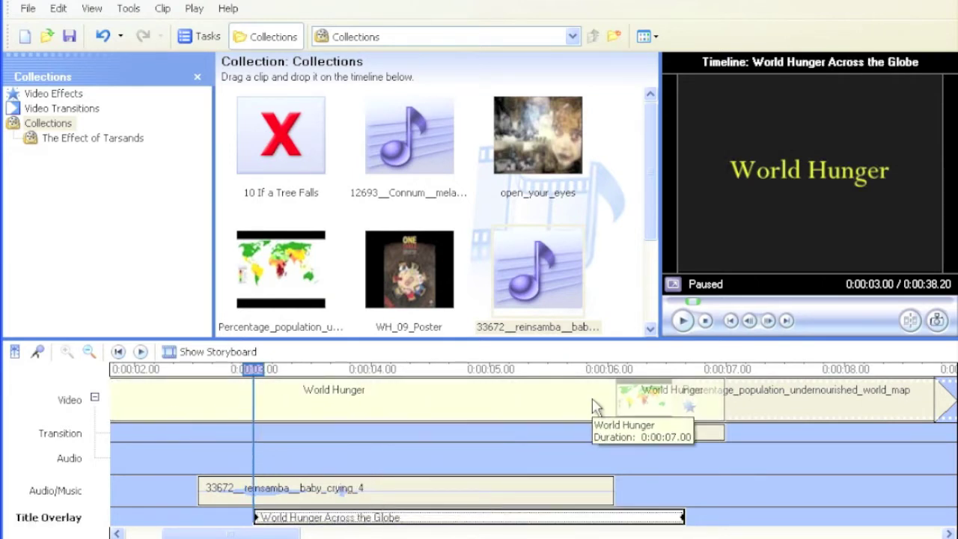
{"action": "left_click", "coordinate": [556, 407]}
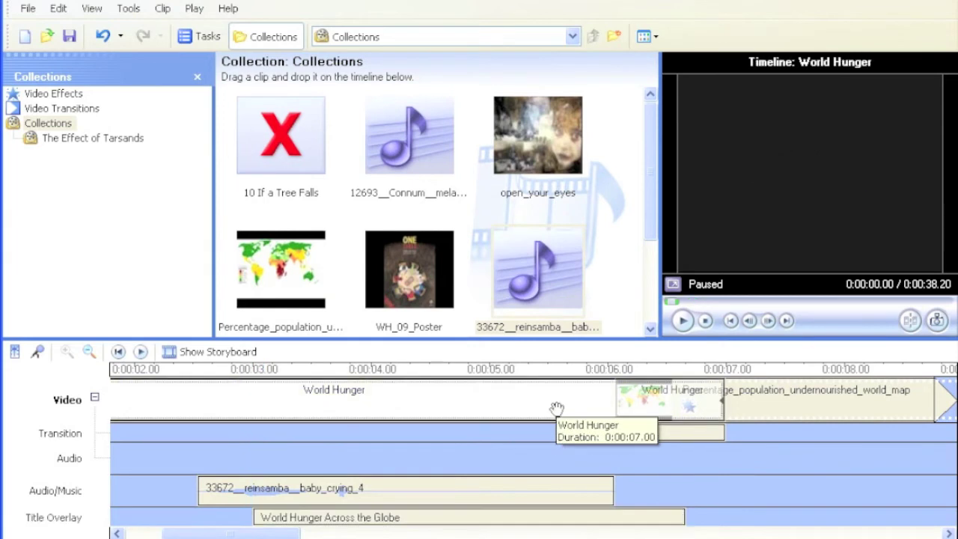
{"action": "left_click", "coordinate": [769, 416]}
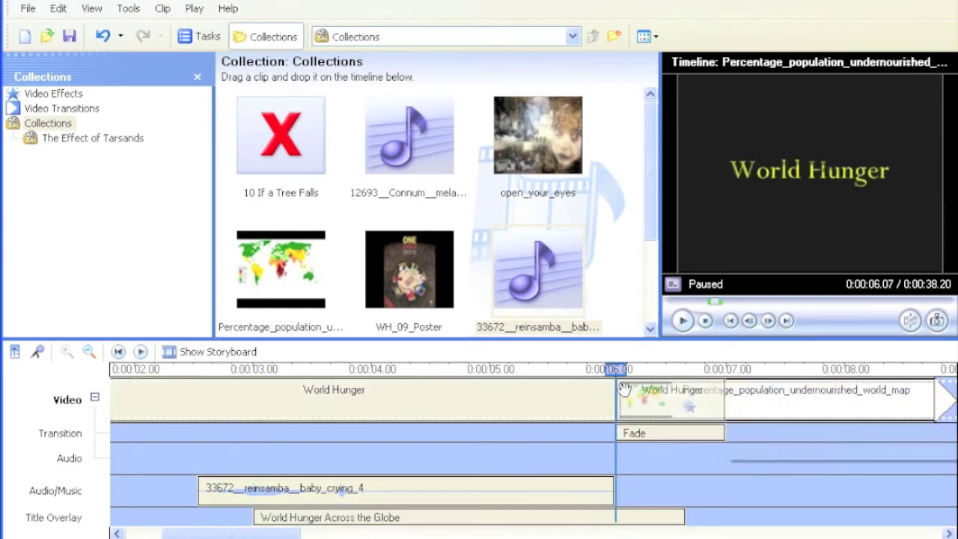
{"action": "left_click_drag", "start_coordinate": [618, 375], "coordinate": [762, 383]}
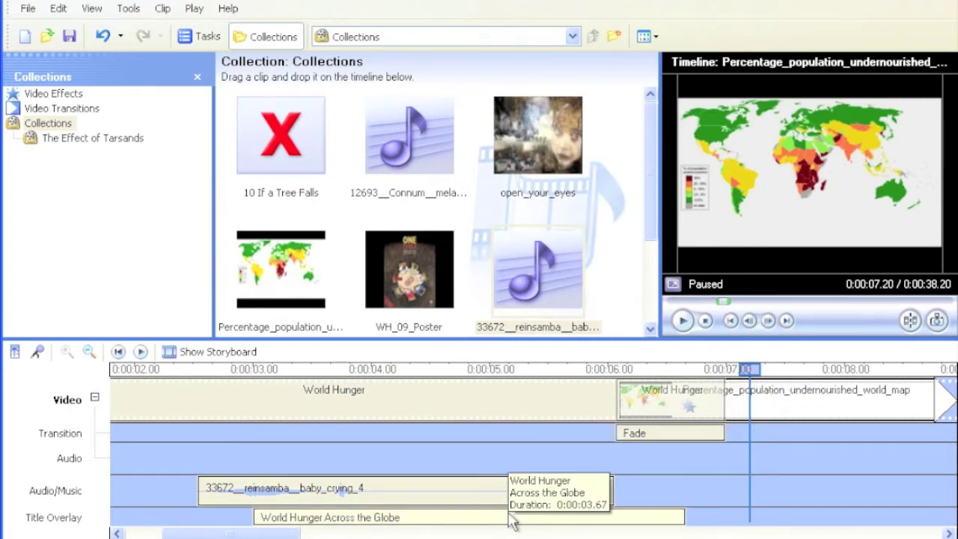
{"action": "left_click", "coordinate": [449, 516]}
{"action": "left_click_drag", "start_coordinate": [316, 533], "coordinate": [357, 537]}
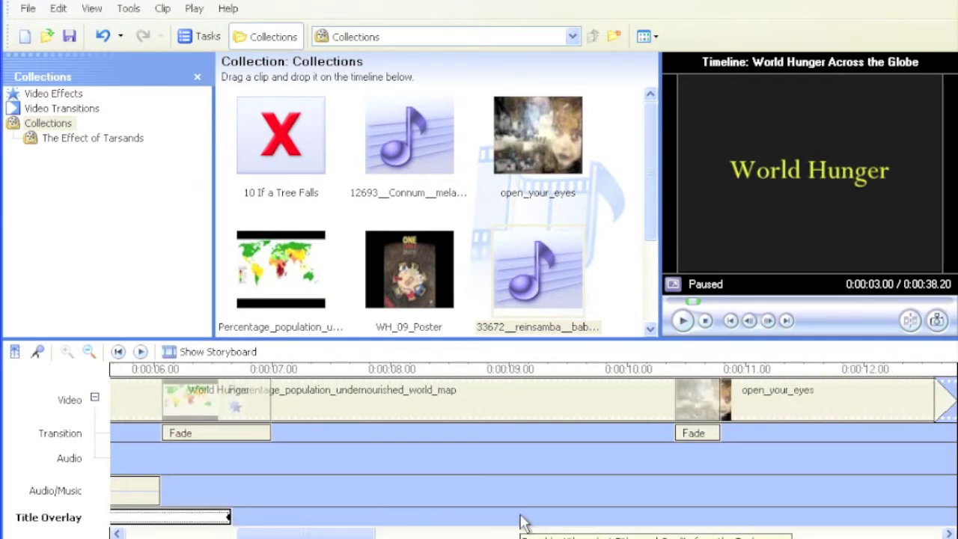
- Shift the World Hunger Across the Globe overlay to start around 0:00:07 and play to check
{"action": "left_click", "coordinate": [196, 519]}
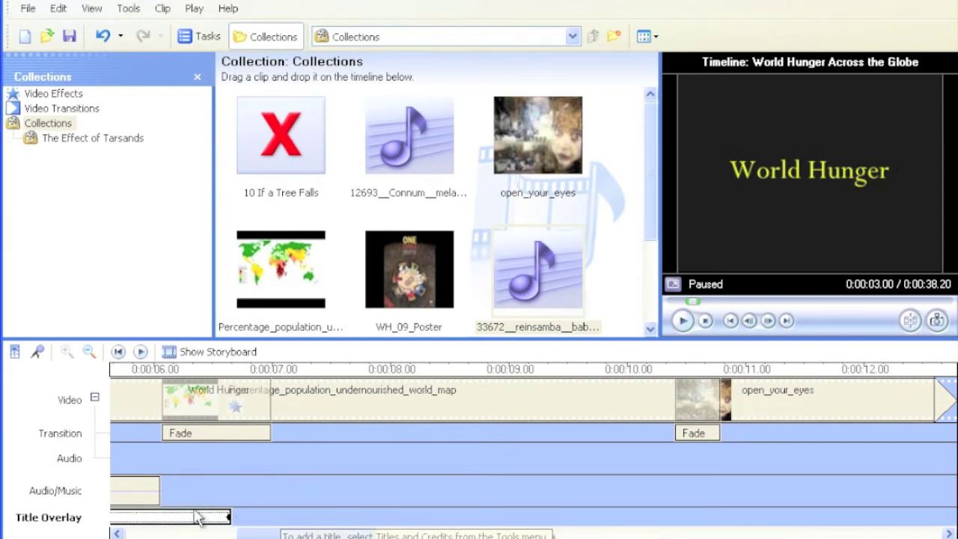
{"action": "left_click_drag", "start_coordinate": [186, 518], "coordinate": [646, 528]}
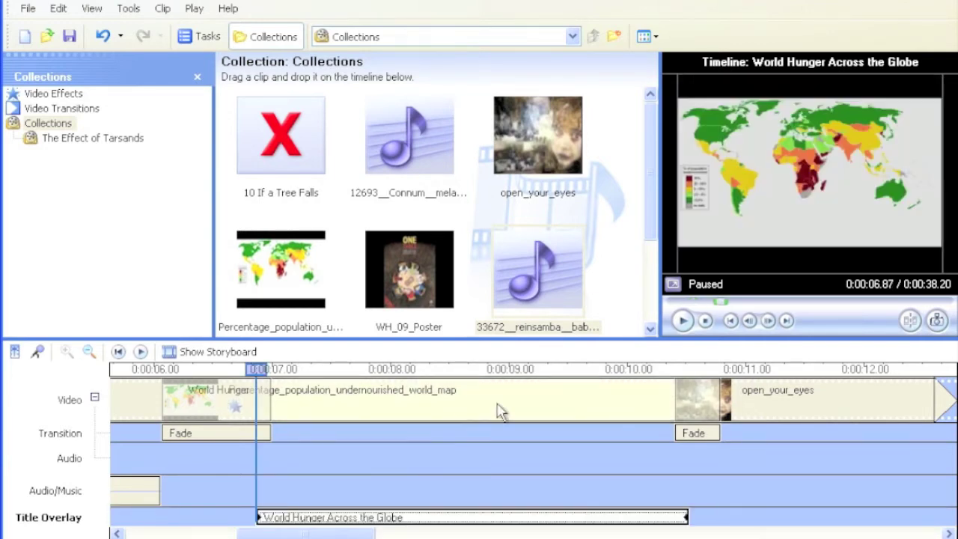
{"action": "left_click", "coordinate": [683, 321]}
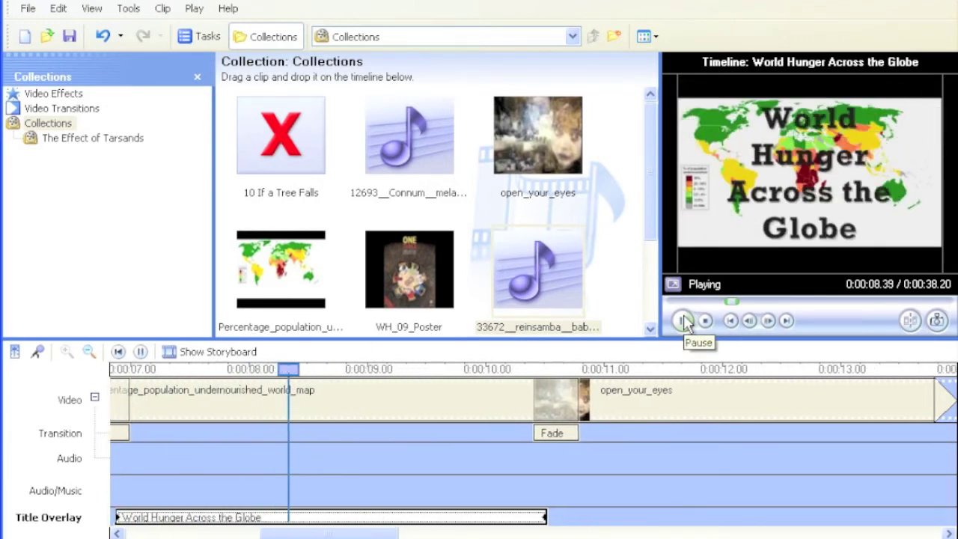
{"action": "left_click", "coordinate": [683, 320]}
{"action": "left_click_drag", "start_coordinate": [378, 535], "coordinate": [238, 534]}
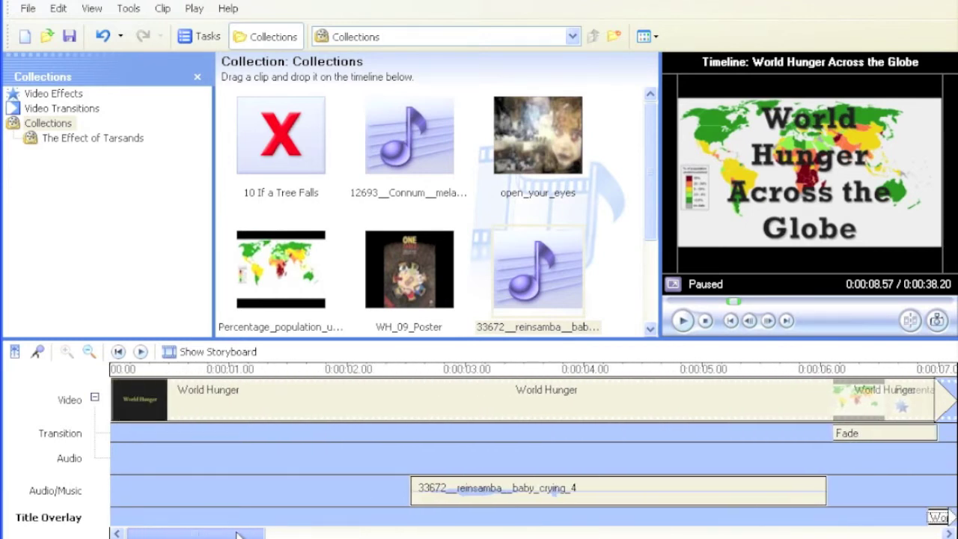
{"action": "left_click", "coordinate": [116, 370]}
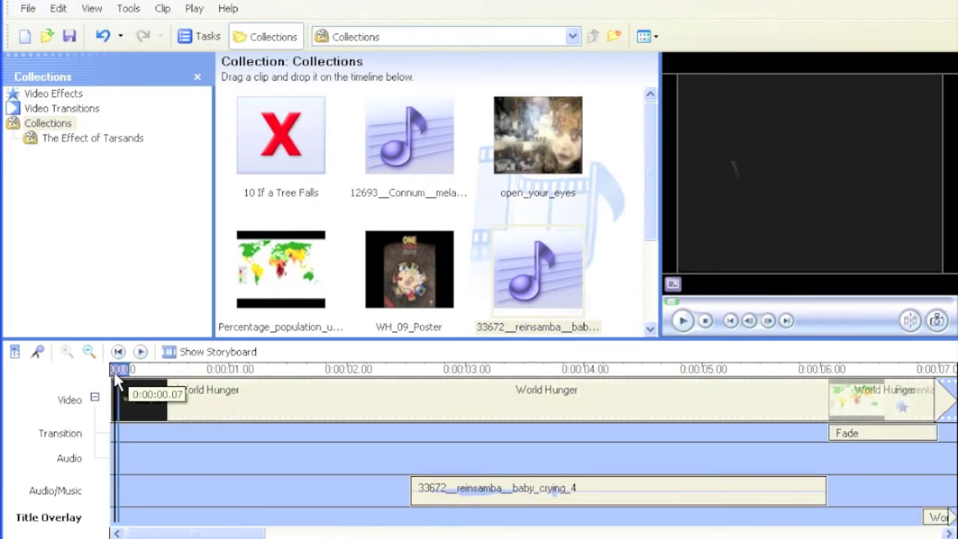
{"action": "left_click", "coordinate": [682, 321]}
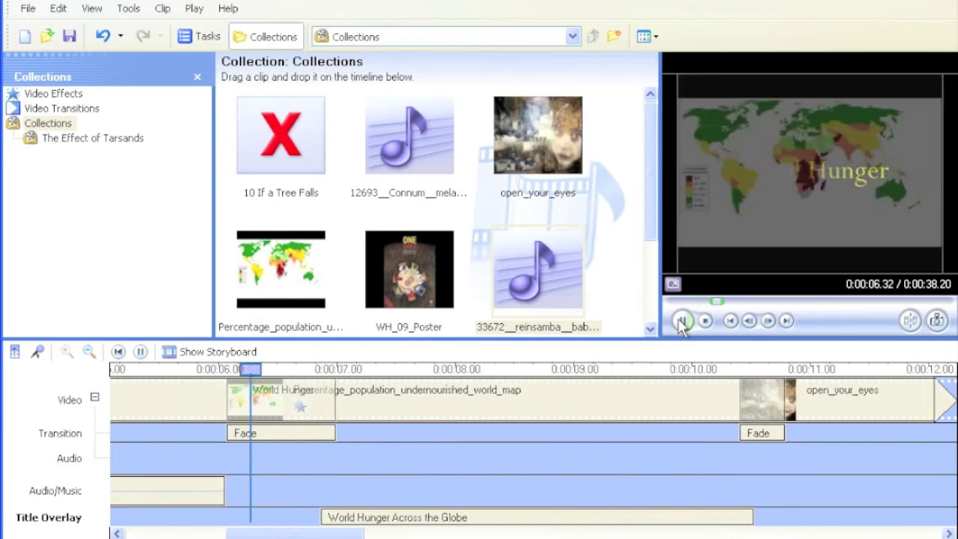
{"action": "left_click", "coordinate": [682, 321]}
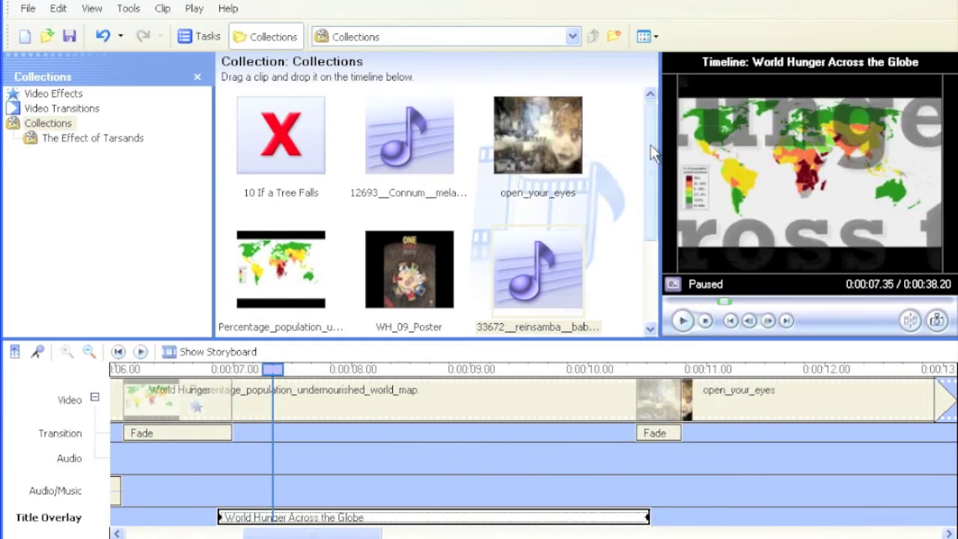
- Drop the 12693 melancholic_burble_in_F_major music onto Audio/Music at 0:00:07.00
{"action": "left_click_drag", "start_coordinate": [652, 154], "coordinate": [652, 181]}
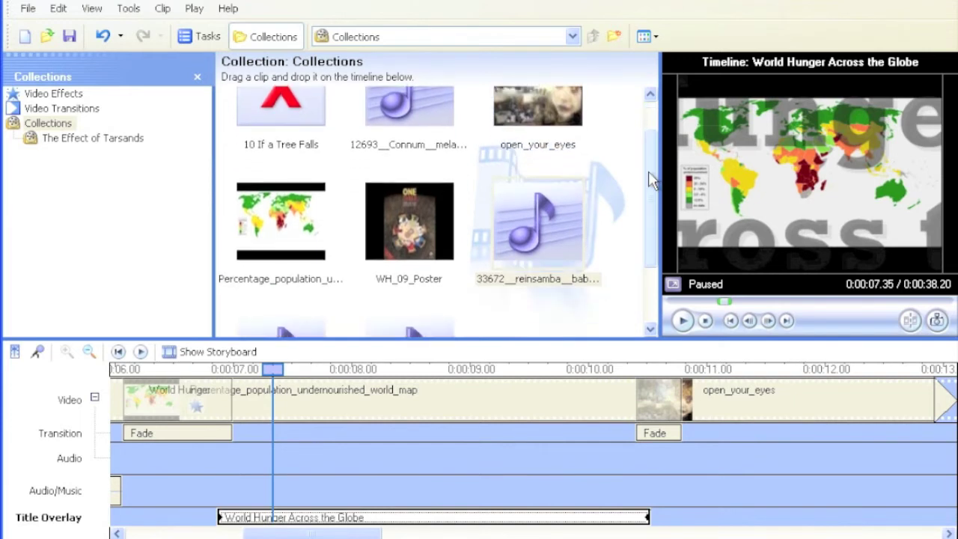
{"action": "left_click", "coordinate": [423, 103]}
{"action": "mouse_move", "coordinate": [399, 130]}
{"action": "left_mouse_down"}
{"action": "mouse_move", "coordinate": [247, 427]}
{"action": "mouse_move", "coordinate": [168, 466]}
{"action": "mouse_move", "coordinate": [231, 477]}
{"action": "left_mouse_up"}
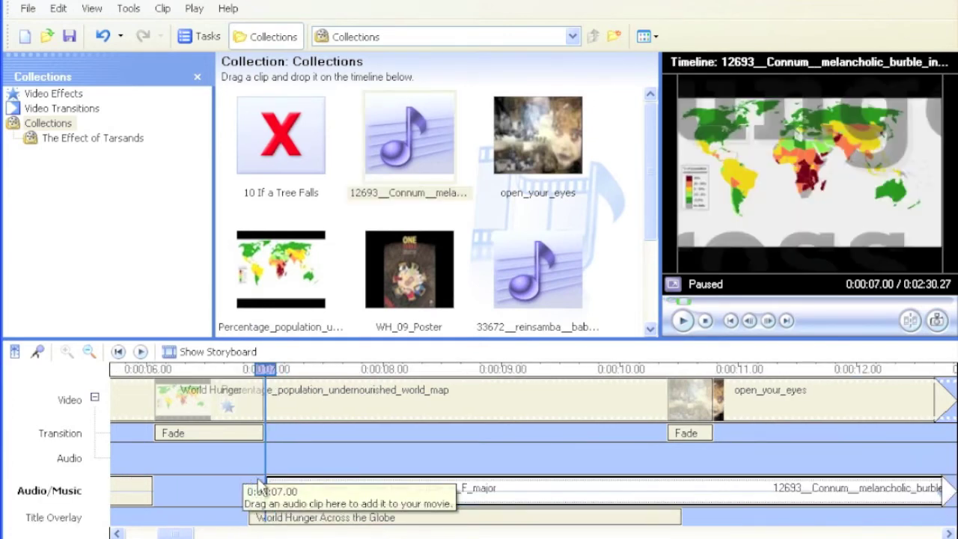
{"action": "left_click_drag", "start_coordinate": [259, 483], "coordinate": [262, 483]}
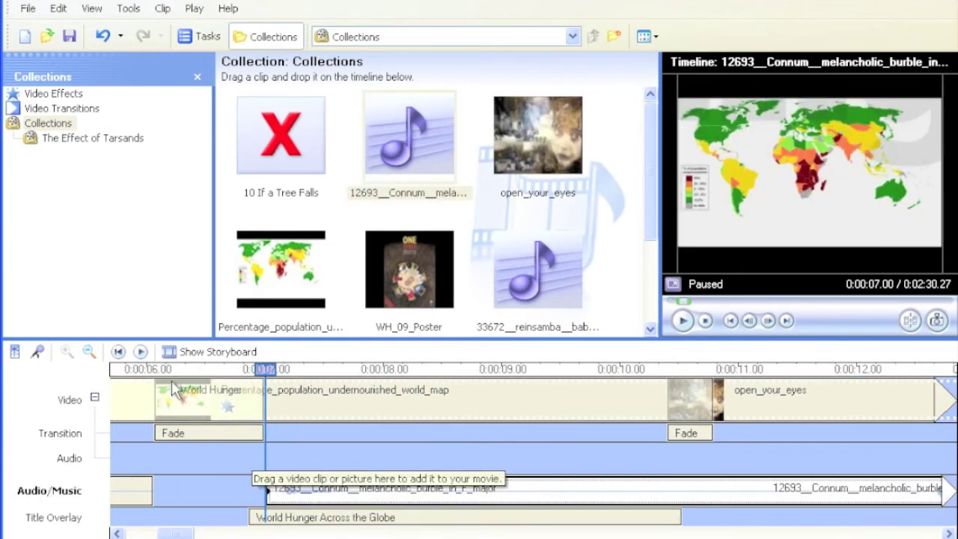
- Play the movie from about 0:00:05.73, pausing at 0:00:12.05
{"action": "left_click", "coordinate": [116, 370]}
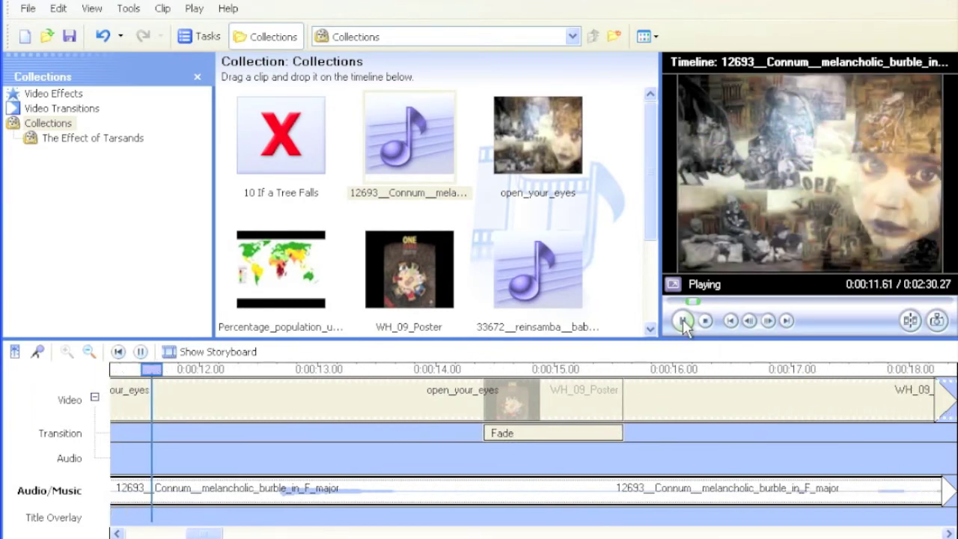
{"action": "left_click", "coordinate": [683, 321]}
{"action": "left_click_drag", "start_coordinate": [651, 241], "coordinate": [648, 331]}
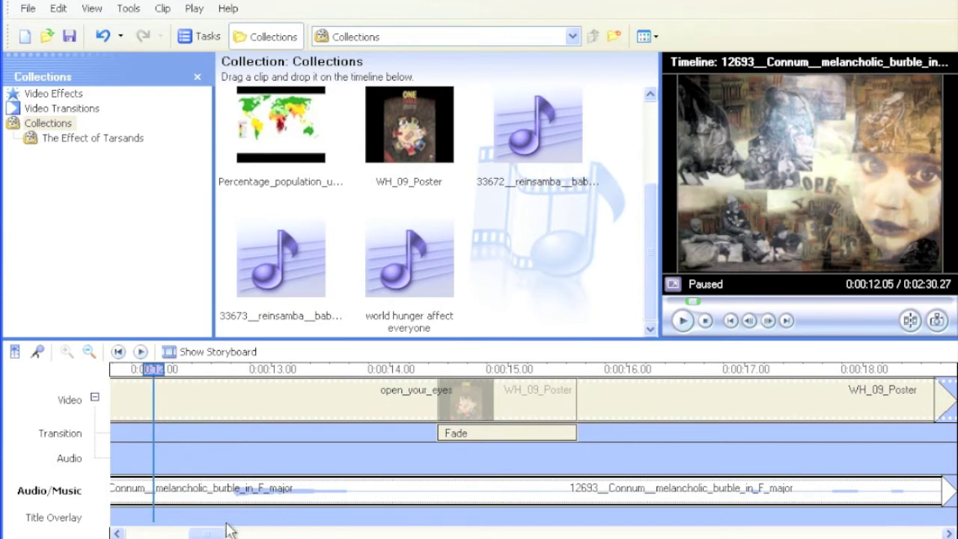
{"action": "left_click_drag", "start_coordinate": [210, 534], "coordinate": [178, 534]}
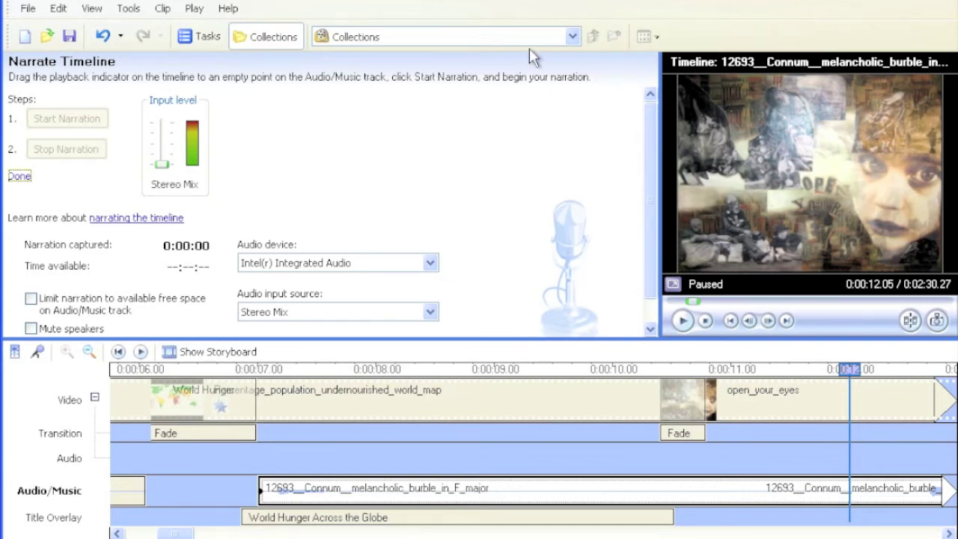
{"action": "left_click", "coordinate": [500, 42]}
- Place the 'world hunger affect everyone' narration clip on the Audio/Music track
{"action": "left_click", "coordinate": [423, 87]}
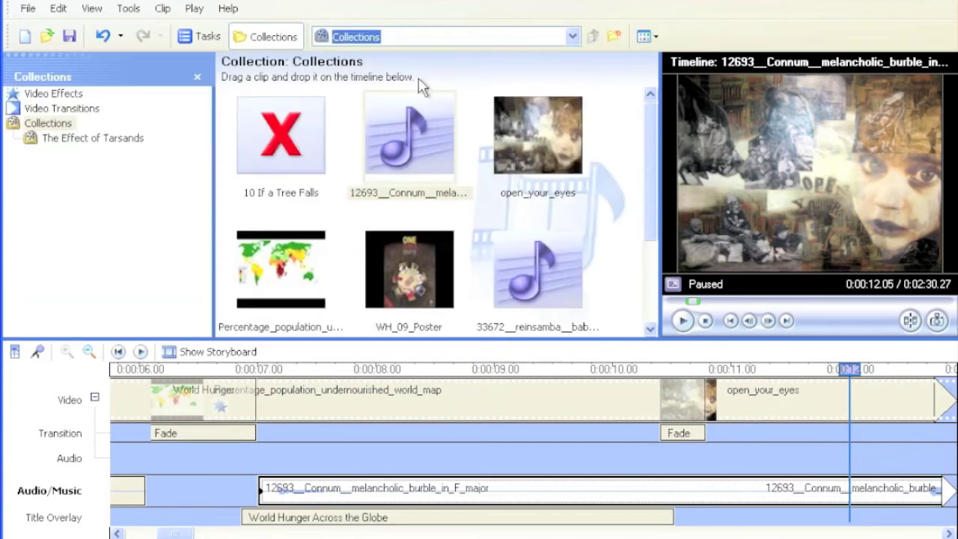
{"action": "scroll", "coordinate": [653, 120], "scroll_direction": "down", "scroll_amount": 3}
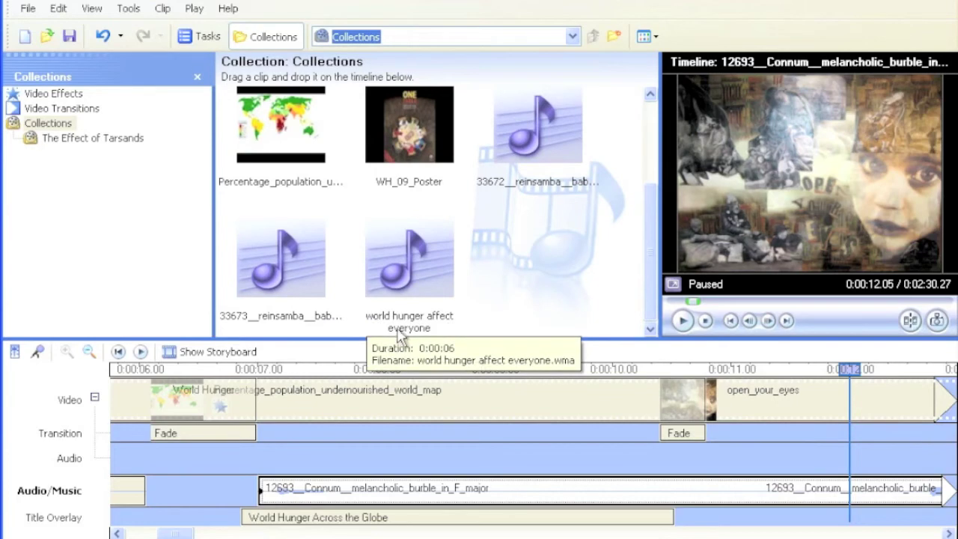
{"action": "left_click", "coordinate": [419, 264]}
{"action": "left_click_drag", "start_coordinate": [397, 268], "coordinate": [260, 498]}
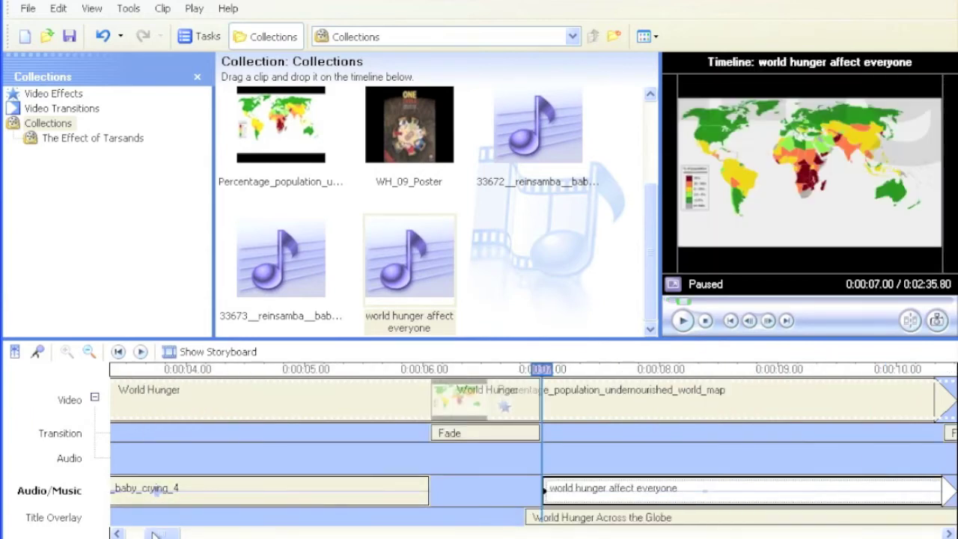
{"action": "left_click_drag", "start_coordinate": [154, 534], "coordinate": [190, 534]}
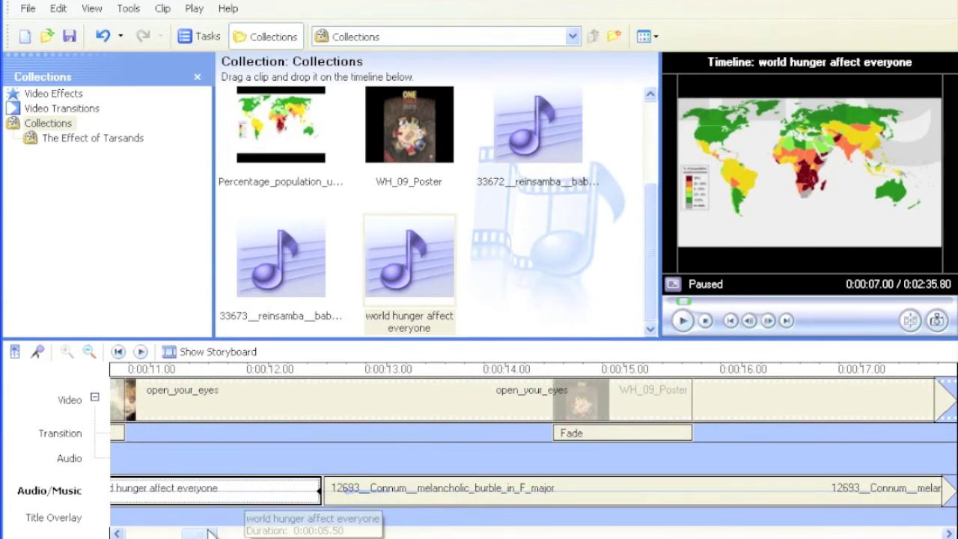
{"action": "left_click_drag", "start_coordinate": [206, 534], "coordinate": [173, 533]}
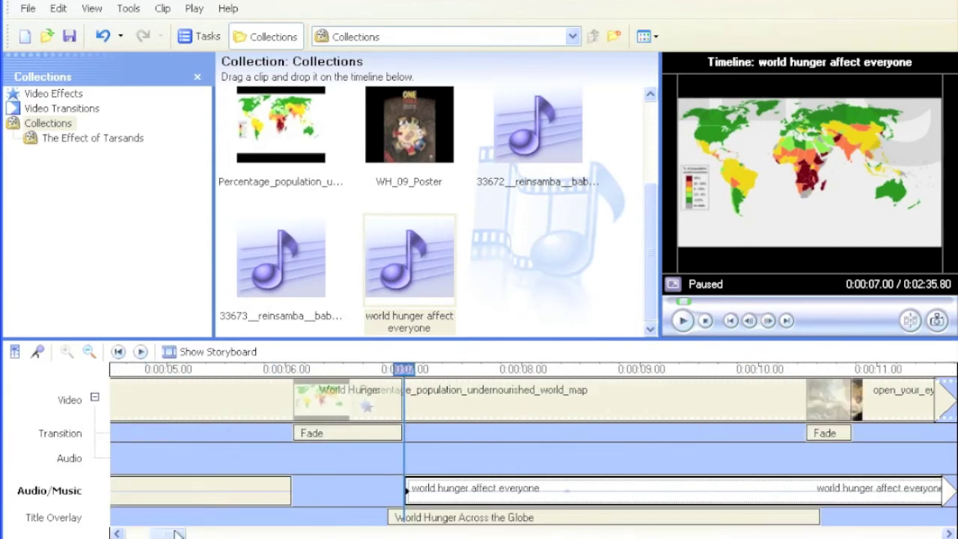
- Preview from about 0:05.67, pause at 0:11.97, and trim the narration's beginning
{"action": "left_click", "coordinate": [251, 372]}
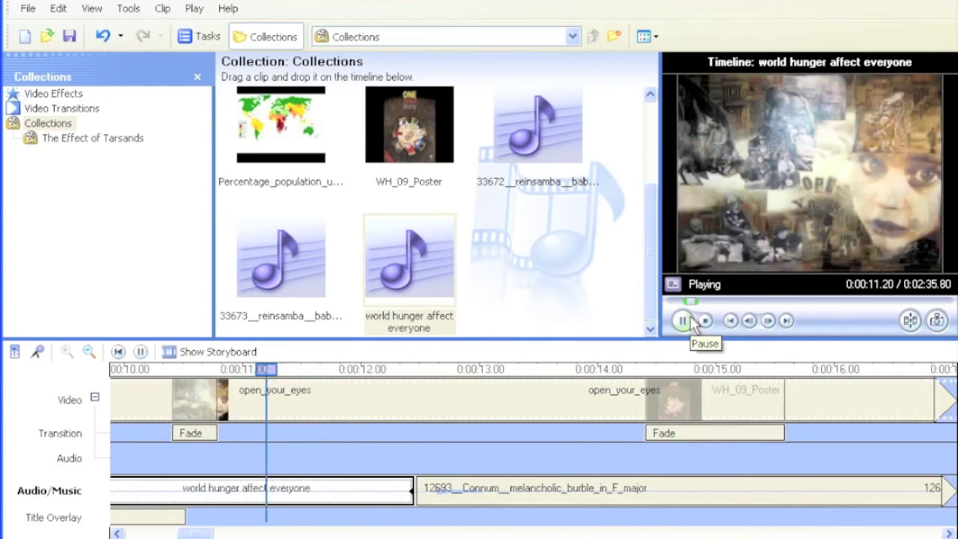
{"action": "left_click", "coordinate": [687, 318]}
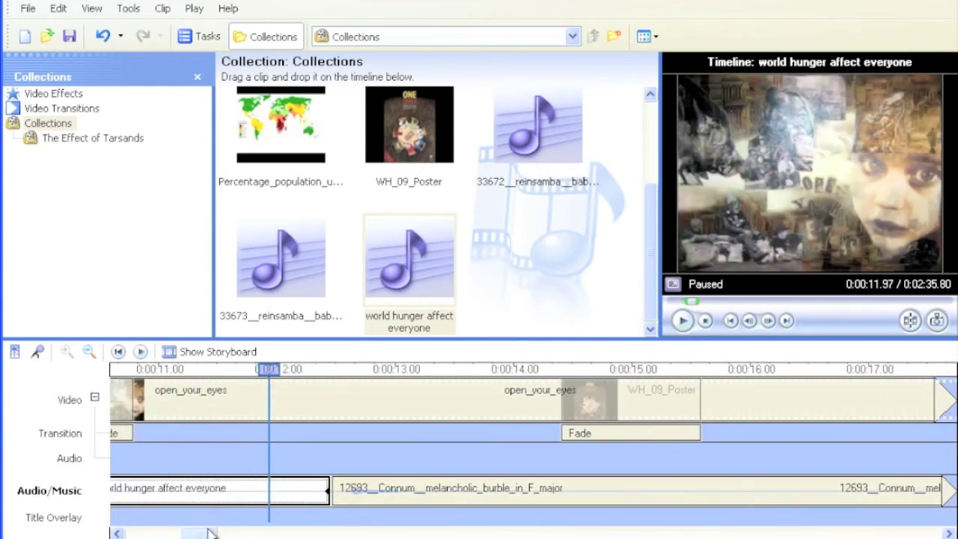
{"action": "left_click_drag", "start_coordinate": [209, 533], "coordinate": [185, 533]}
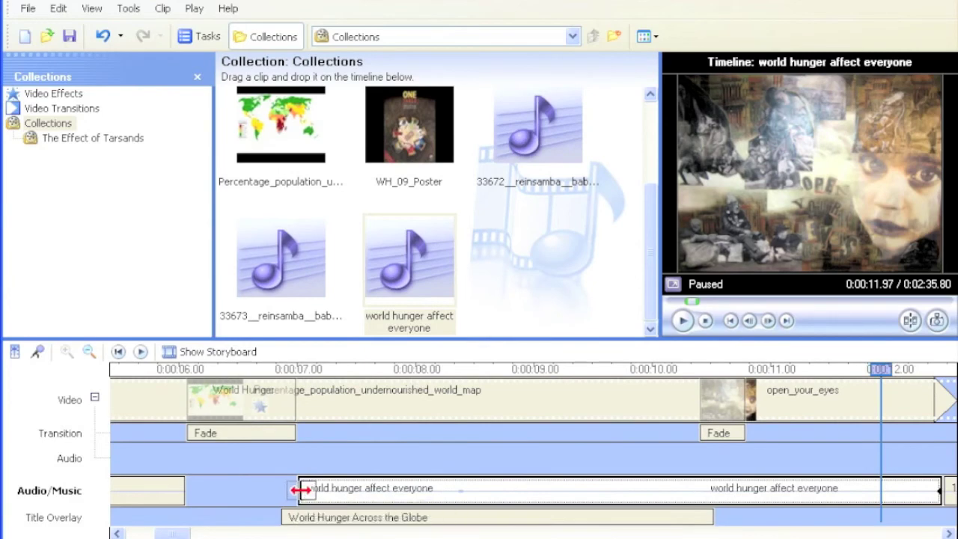
{"action": "left_click_drag", "start_coordinate": [301, 490], "coordinate": [376, 491]}
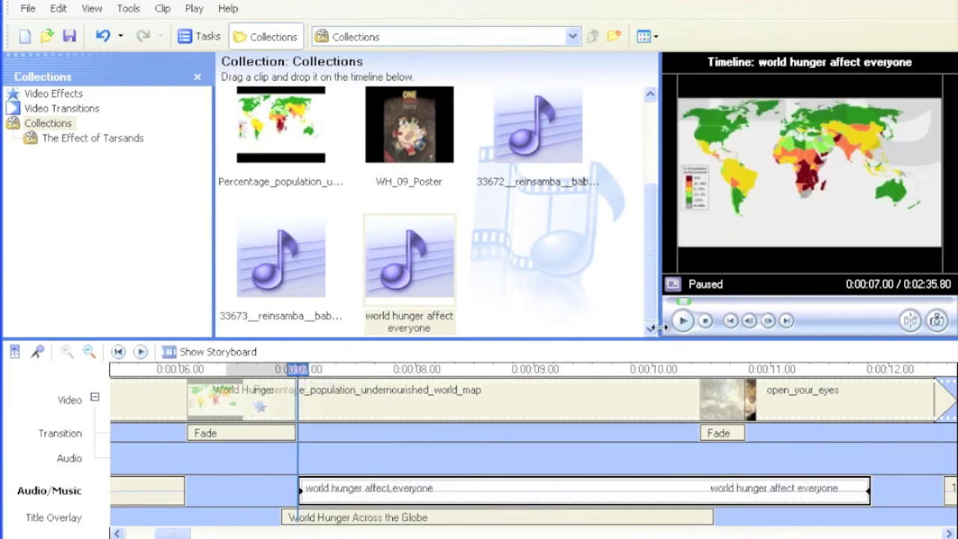
- Shorten the narration clip to about 3 seconds and play from 0:05.60 to check
{"action": "left_click", "coordinate": [681, 323]}
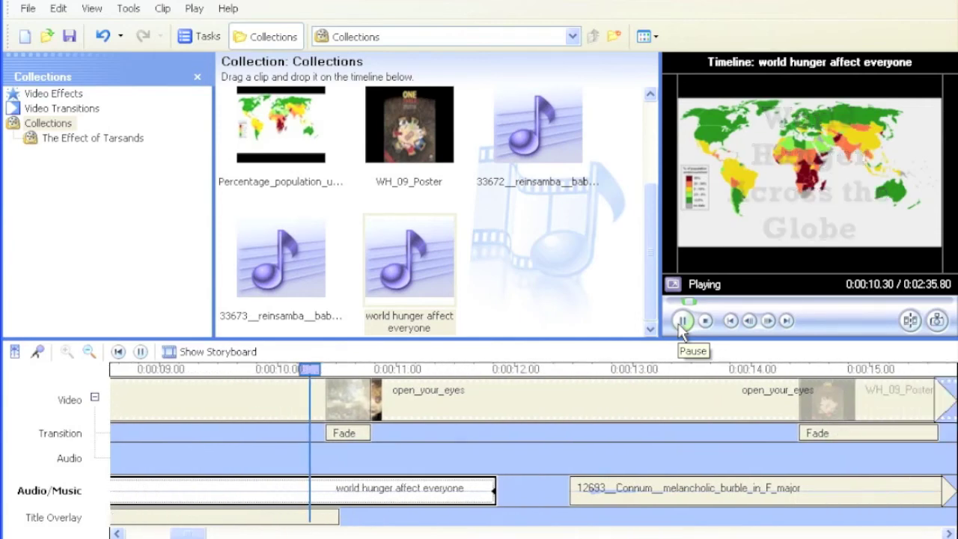
{"action": "left_click", "coordinate": [682, 322]}
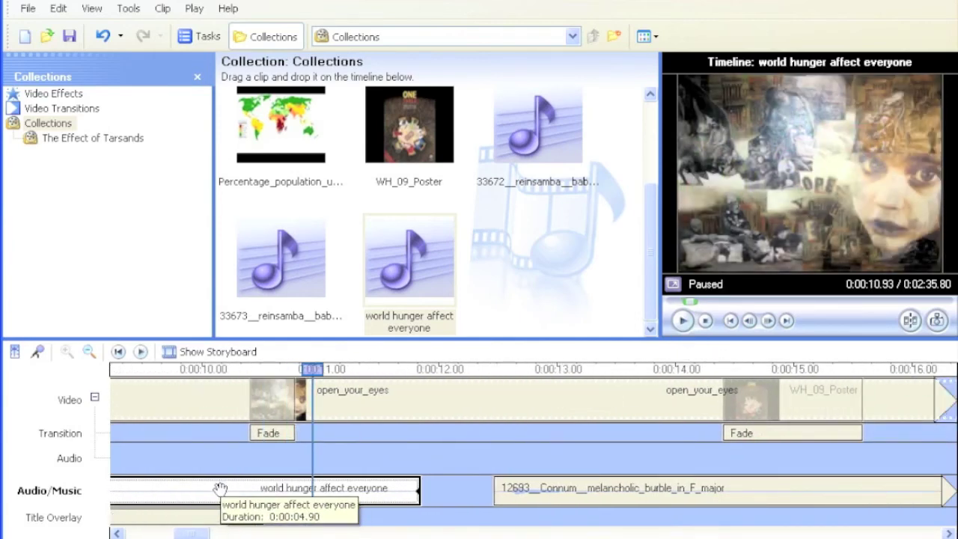
{"action": "left_click_drag", "start_coordinate": [418, 487], "coordinate": [204, 490]}
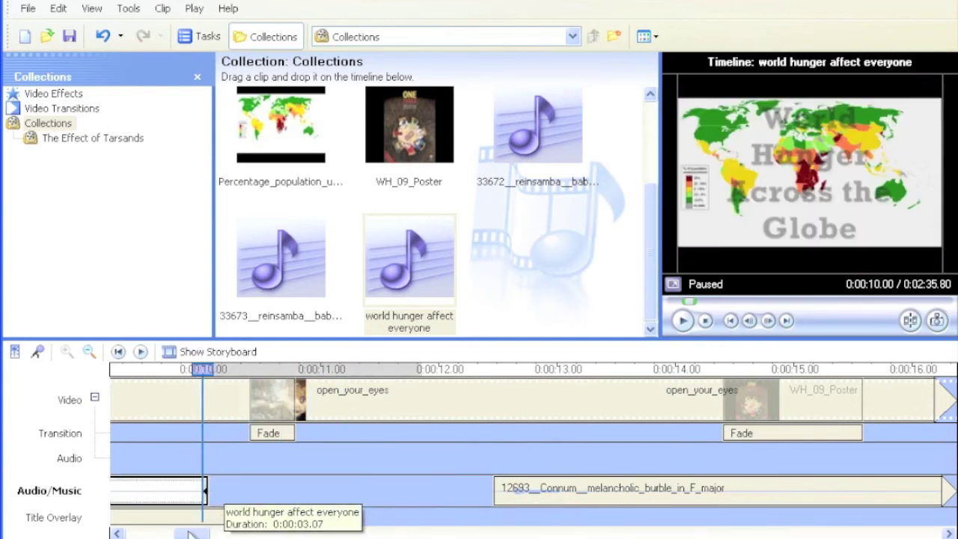
{"action": "left_click_drag", "start_coordinate": [190, 533], "coordinate": [167, 533]}
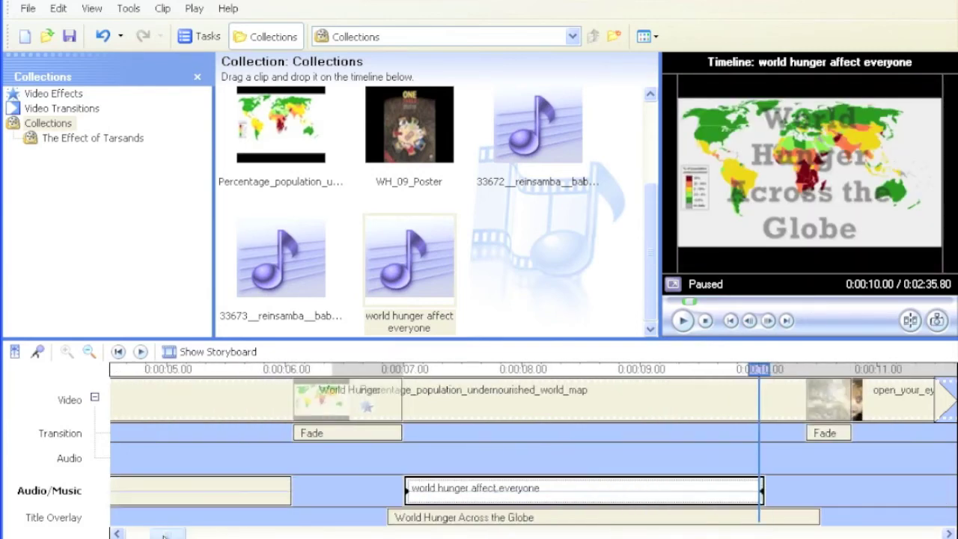
{"action": "left_click", "coordinate": [238, 368]}
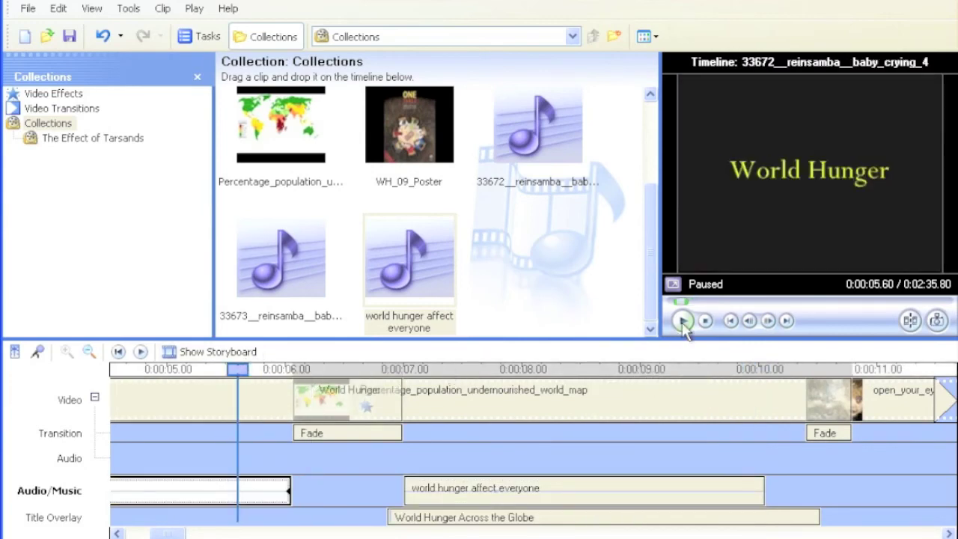
{"action": "left_click", "coordinate": [684, 322]}
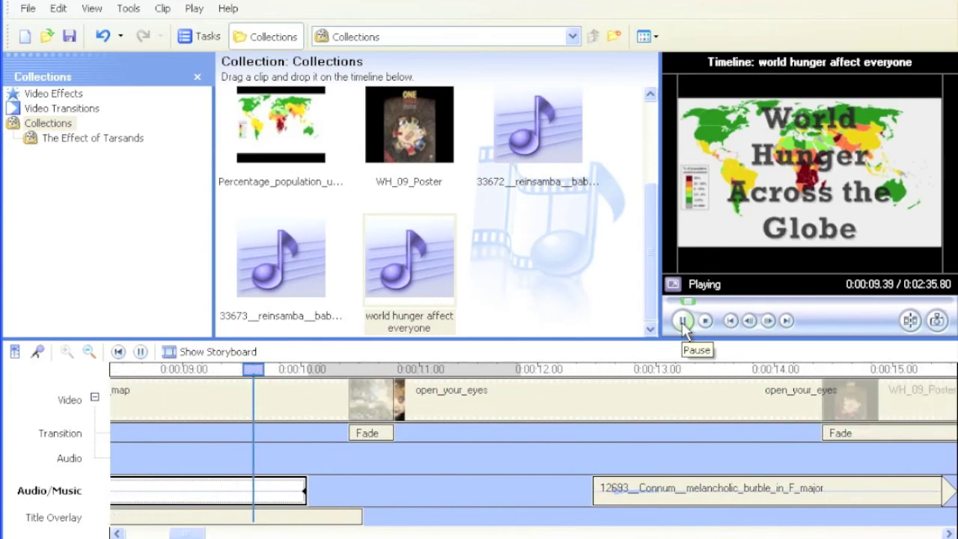
{"action": "left_click", "coordinate": [682, 322]}
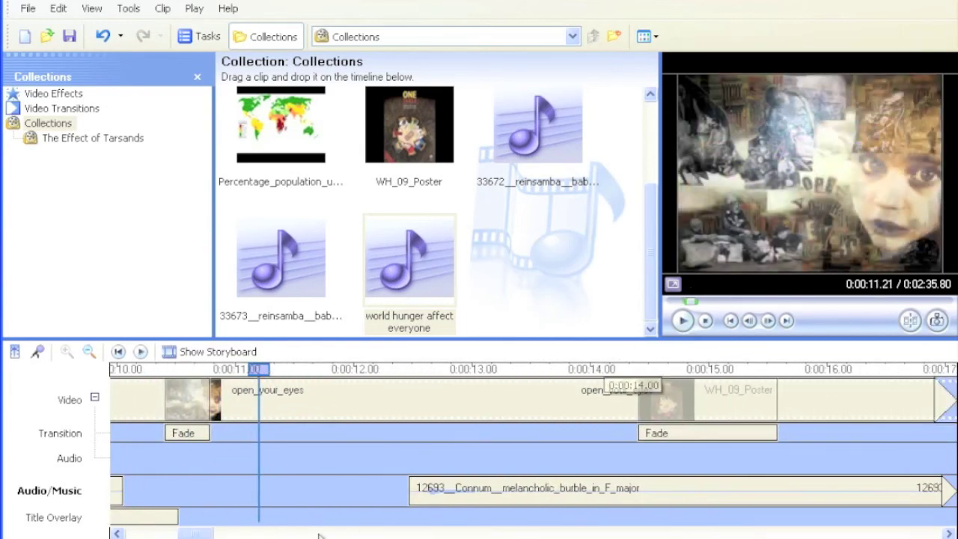
- Trim a bit more off the narration's end to 0:00:02.73 and recheck from 0:08.53
{"action": "left_click_drag", "start_coordinate": [216, 533], "coordinate": [193, 534]}
{"action": "left_click", "coordinate": [263, 500]}
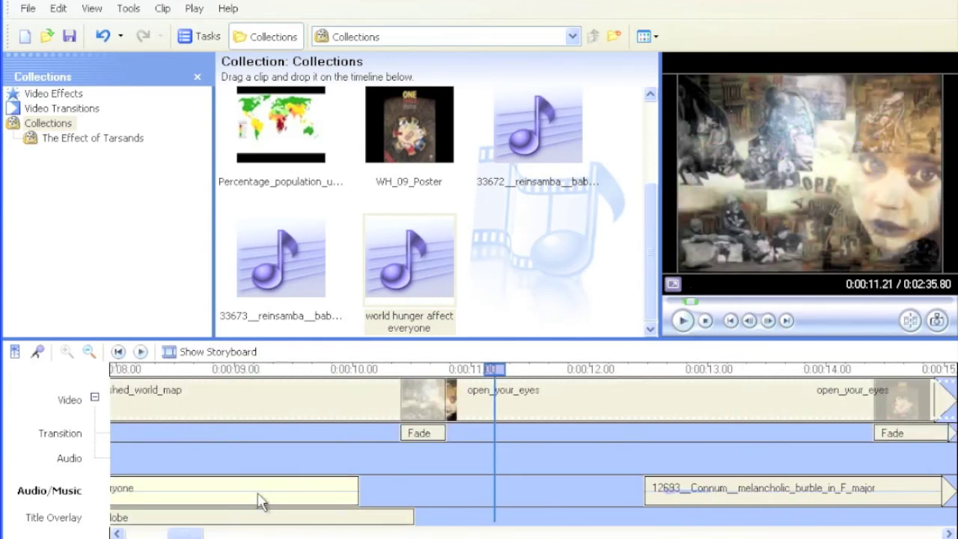
{"action": "left_click_drag", "start_coordinate": [355, 487], "coordinate": [318, 486]}
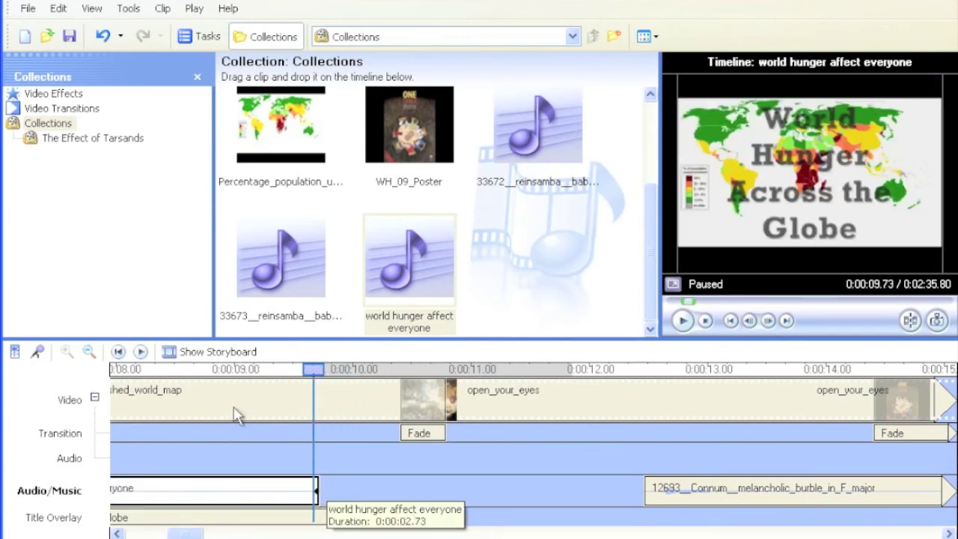
{"action": "left_click", "coordinate": [199, 375]}
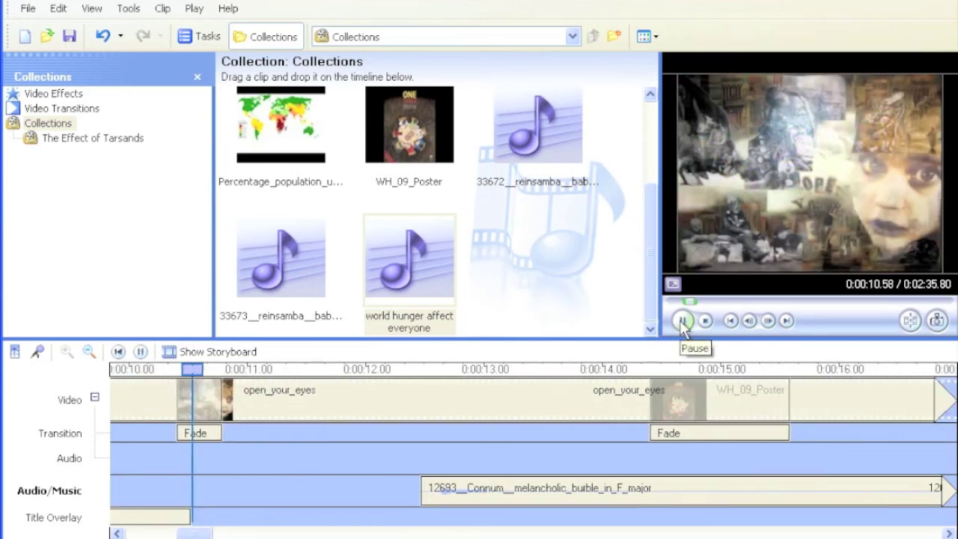
{"action": "left_click", "coordinate": [682, 321]}
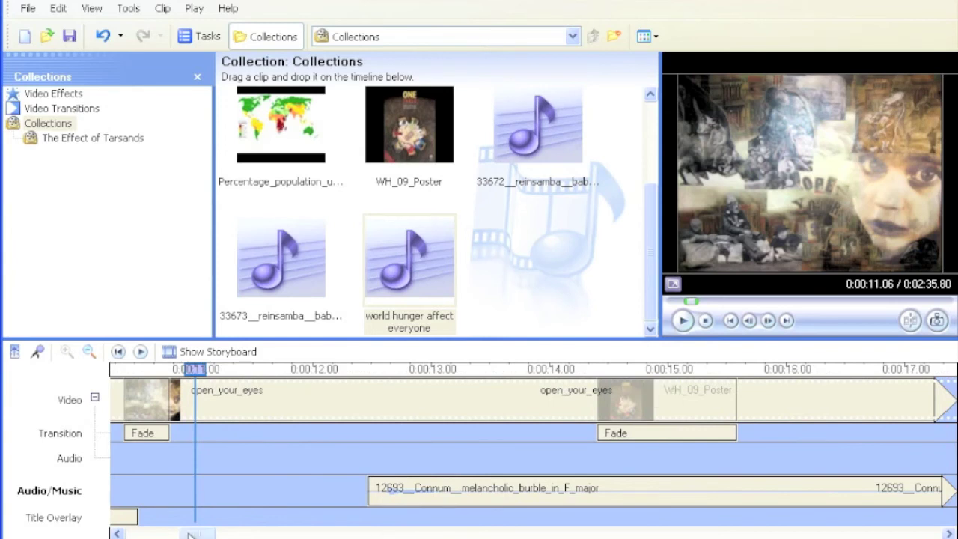
- Move the 12693 melancholic music left to start at 0:00:10.80, right after the narration
{"action": "left_click_drag", "start_coordinate": [190, 535], "coordinate": [173, 535]}
{"action": "left_click", "coordinate": [704, 496]}
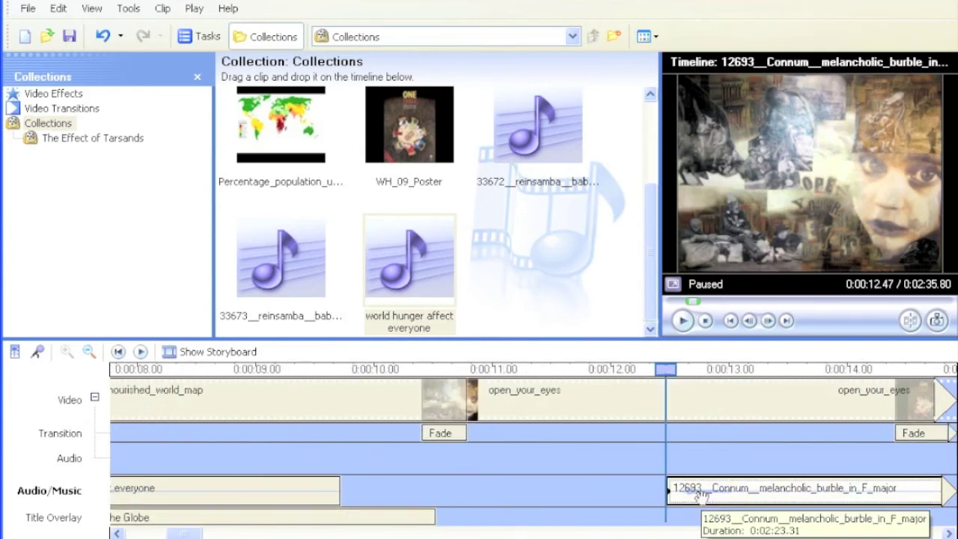
{"action": "left_click_drag", "start_coordinate": [703, 496], "coordinate": [526, 497]}
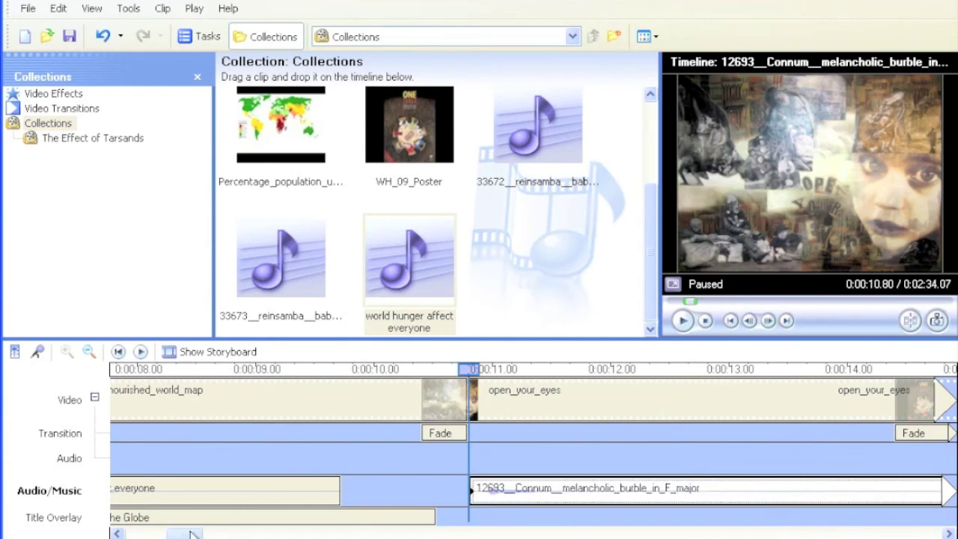
{"action": "left_click_drag", "start_coordinate": [189, 534], "coordinate": [152, 534]}
- Play the movie from the beginning, pausing at 0:13.09
{"action": "left_click", "coordinate": [127, 372]}
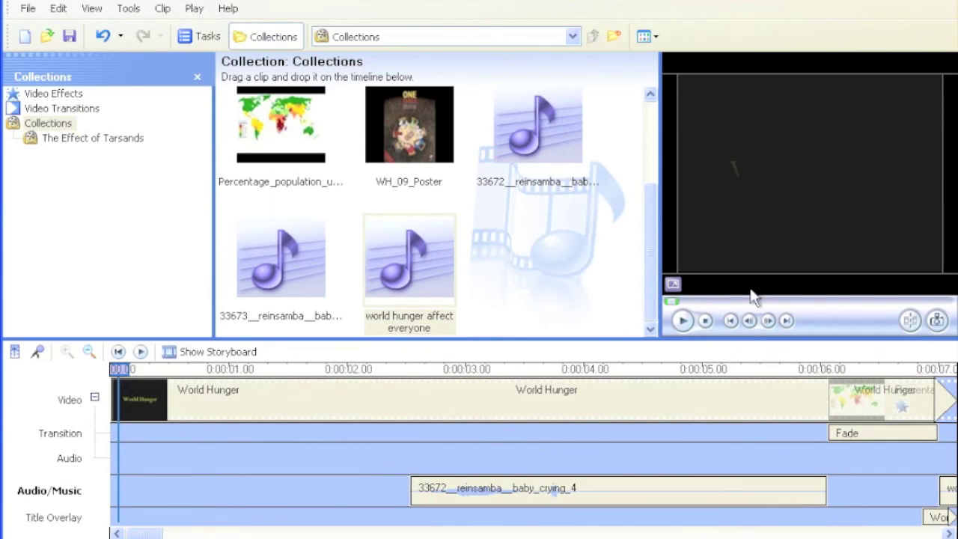
{"action": "left_click", "coordinate": [683, 321]}
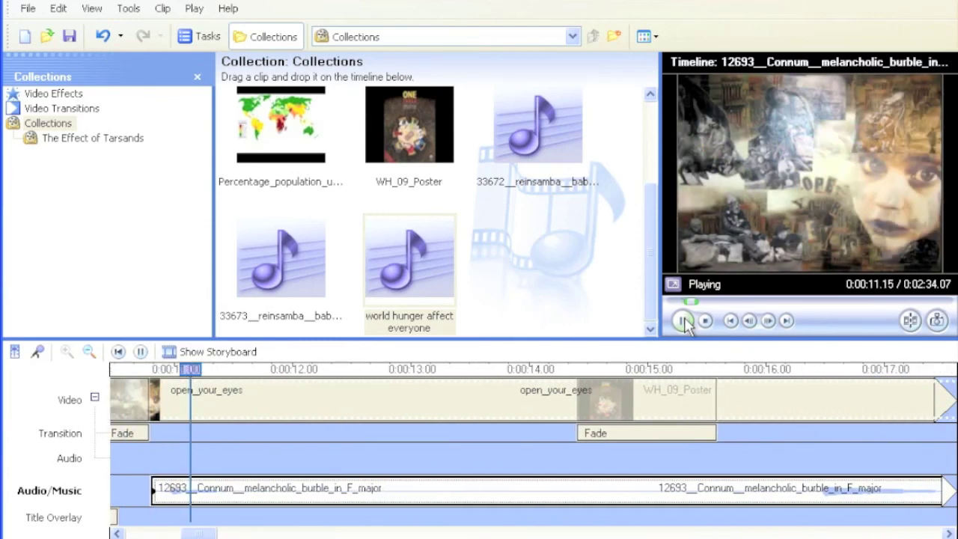
{"action": "left_click", "coordinate": [684, 321]}
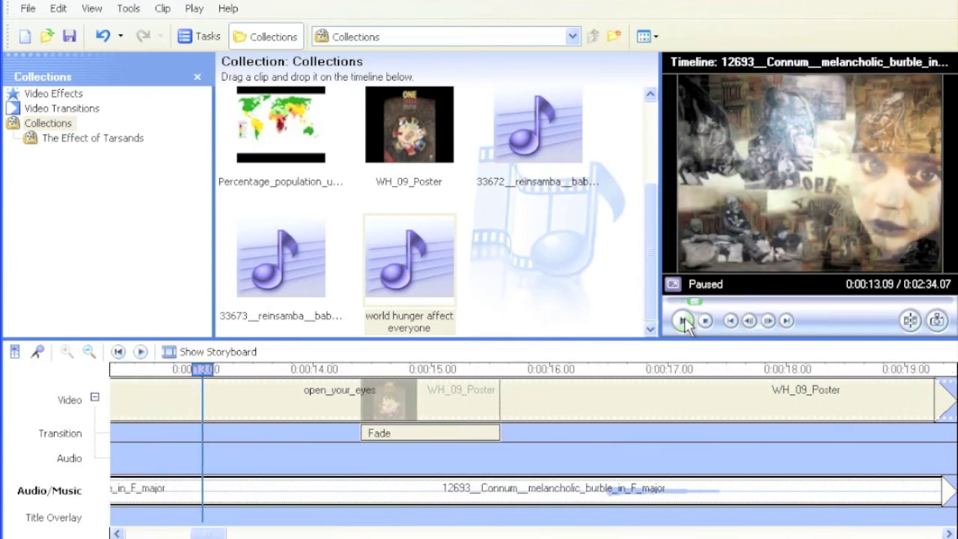